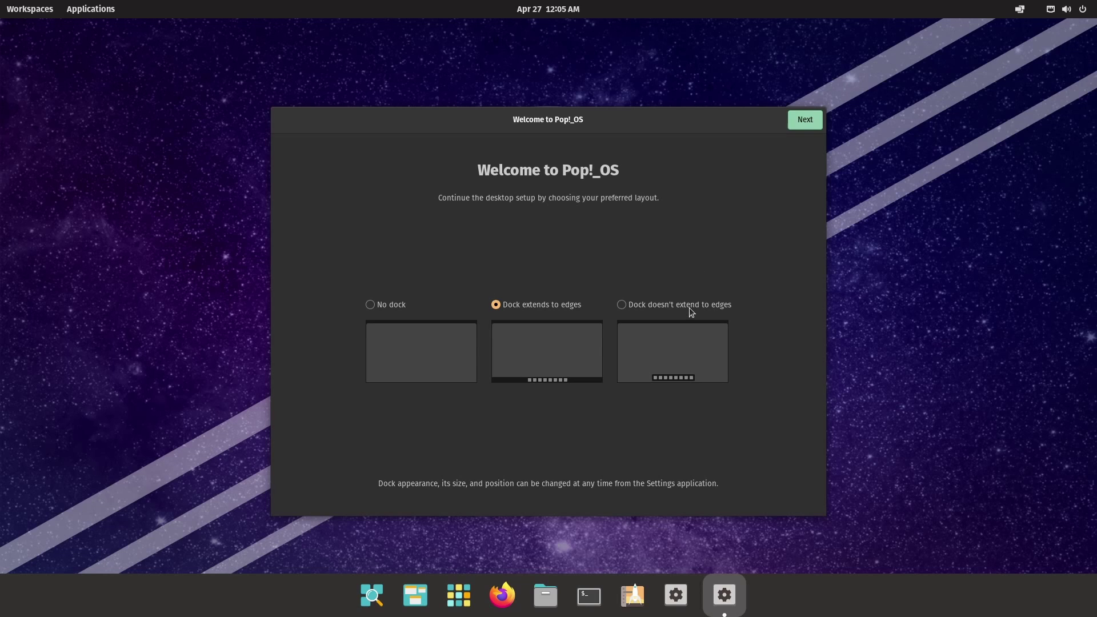
# Choose the dock that doesn't reach the screen edges, keep top bar defaults and Dark appearance, and finish setup
pyautogui.click(644, 304)
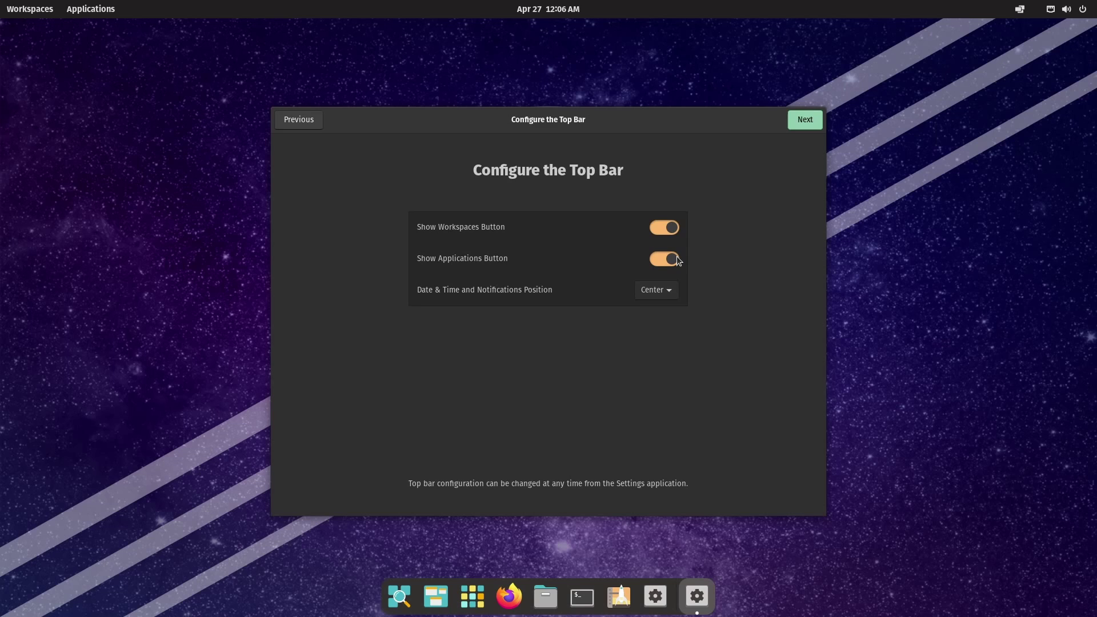
pyautogui.click(799, 121)
pyautogui.click(804, 122)
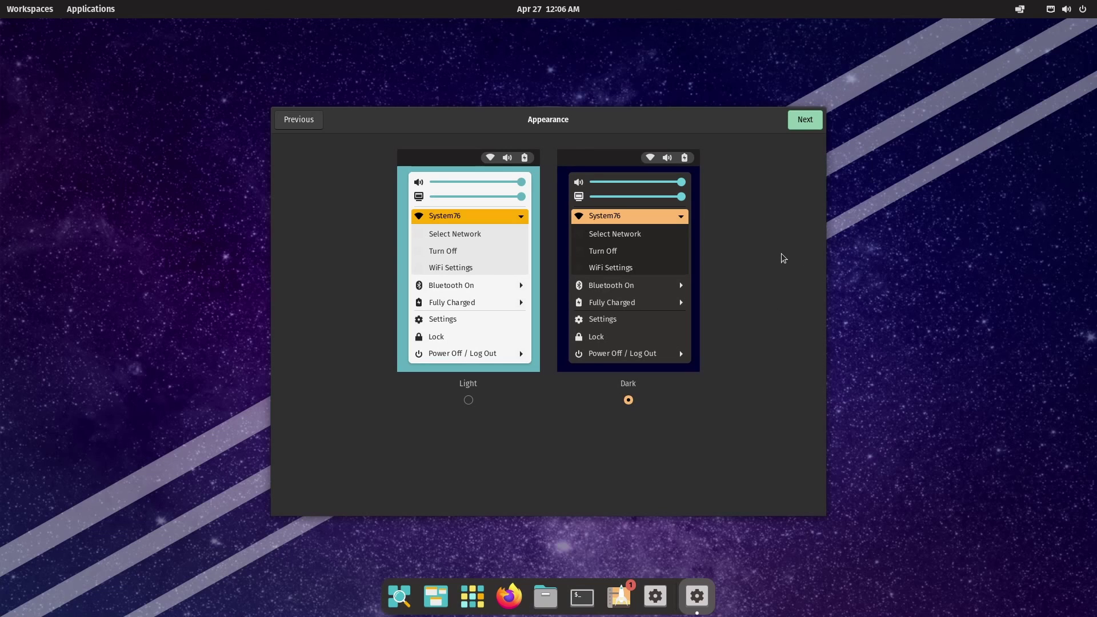
pyautogui.click(806, 121)
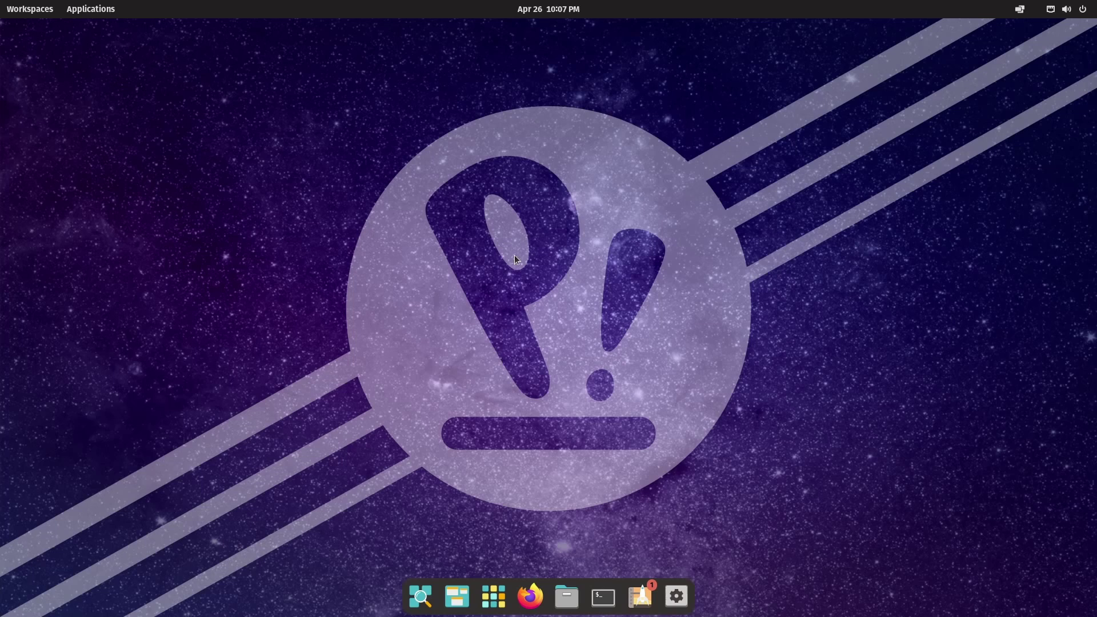
# Launch Settings, review the About hardware and OS details, then open OS Upgrade & Recovery
pyautogui.click(105, 15)
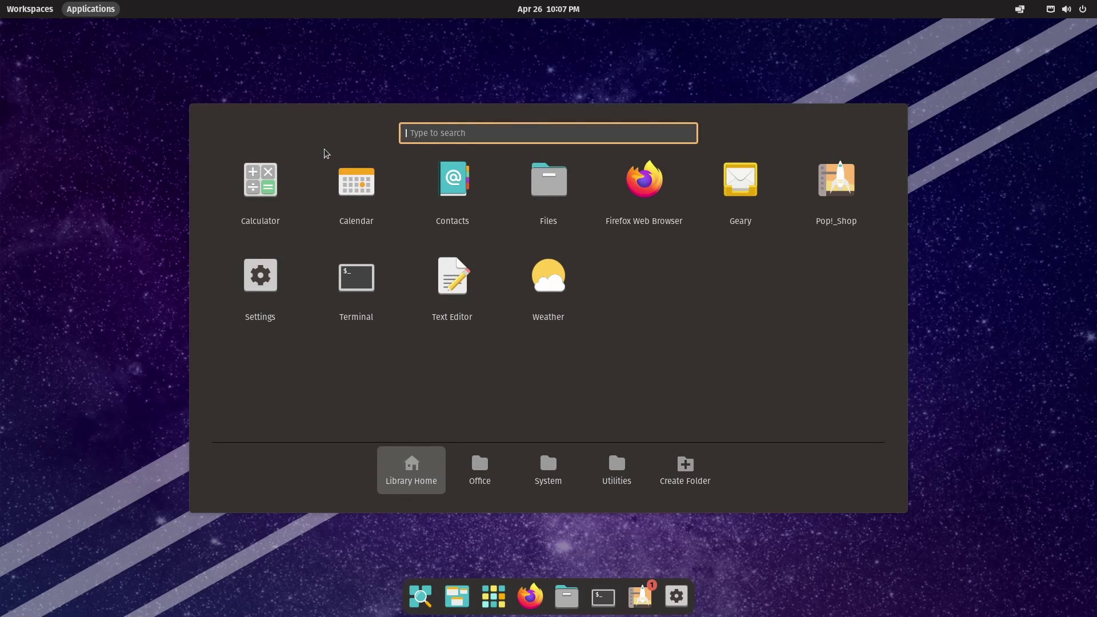
pyautogui.click(231, 293)
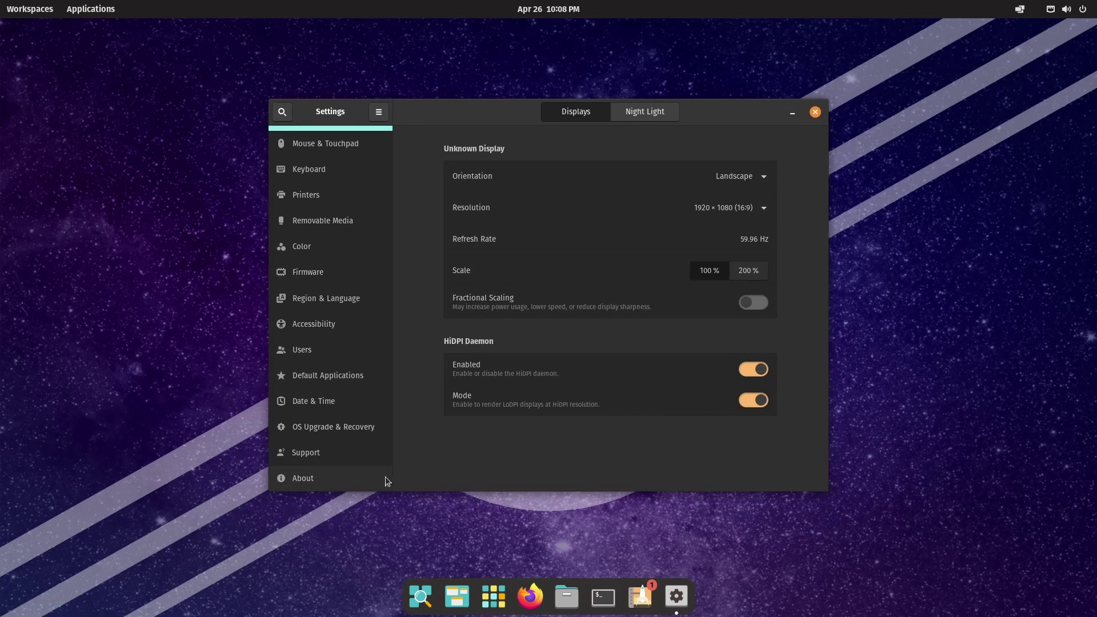
pyautogui.click(341, 483)
pyautogui.scroll(-2, 797, 329)
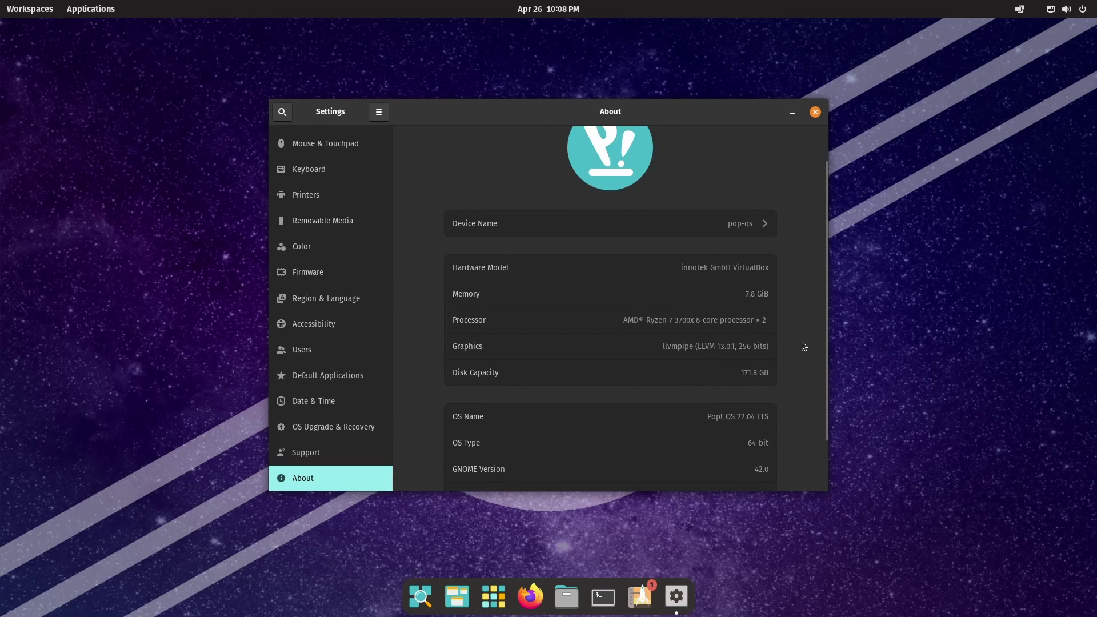
pyautogui.scroll(-2, 799, 377)
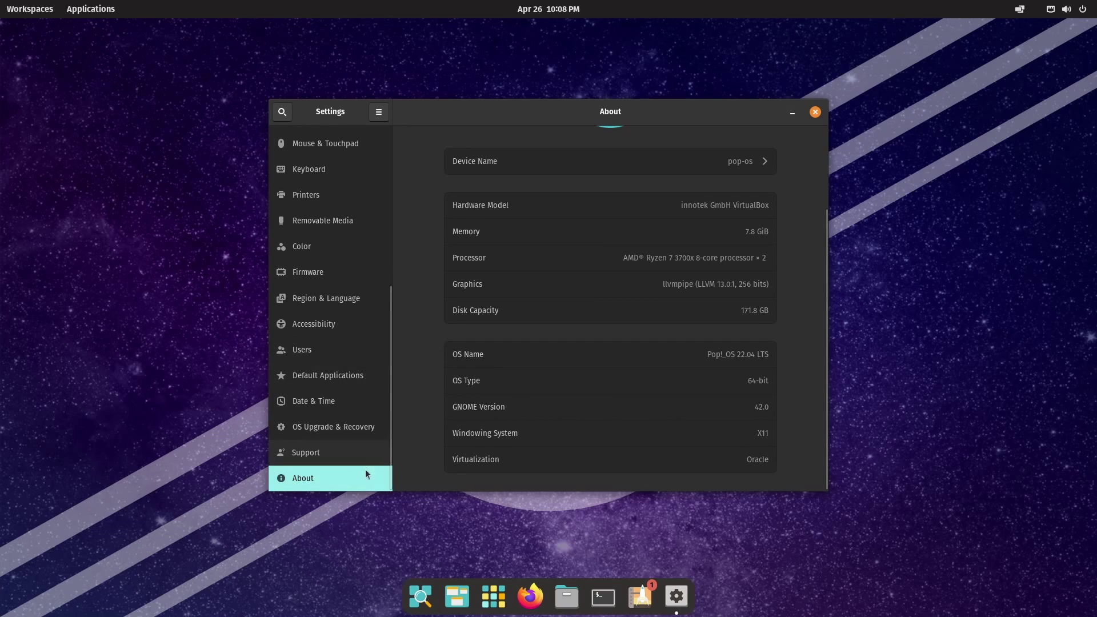
pyautogui.click(347, 429)
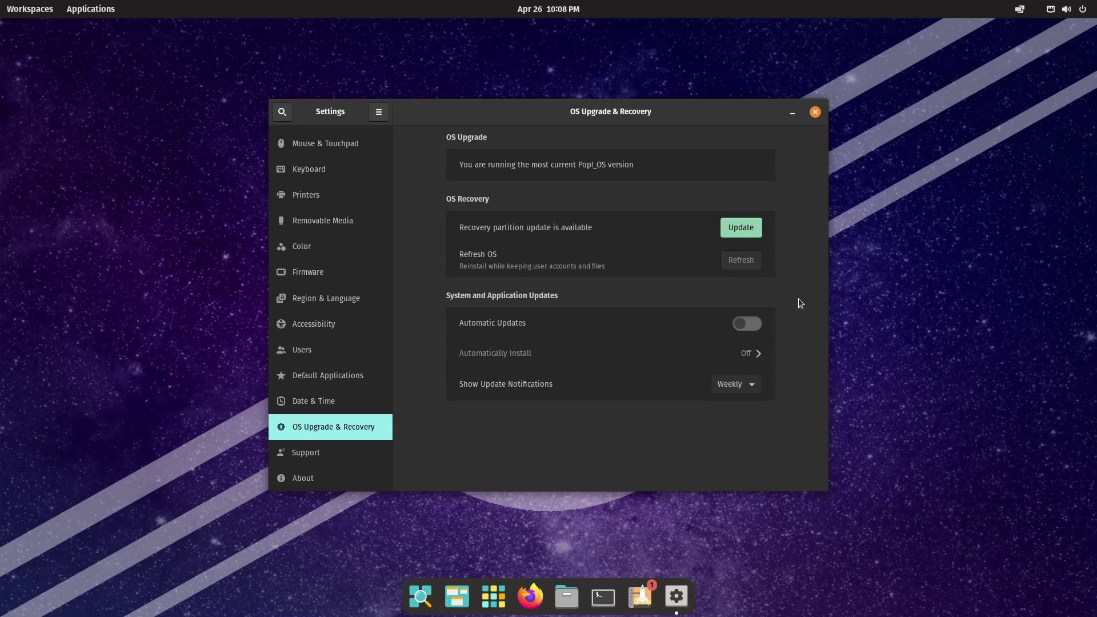
# Switch Automatic Updates on with a Weekdays schedule and Update when Available enabled
pyautogui.click(755, 324)
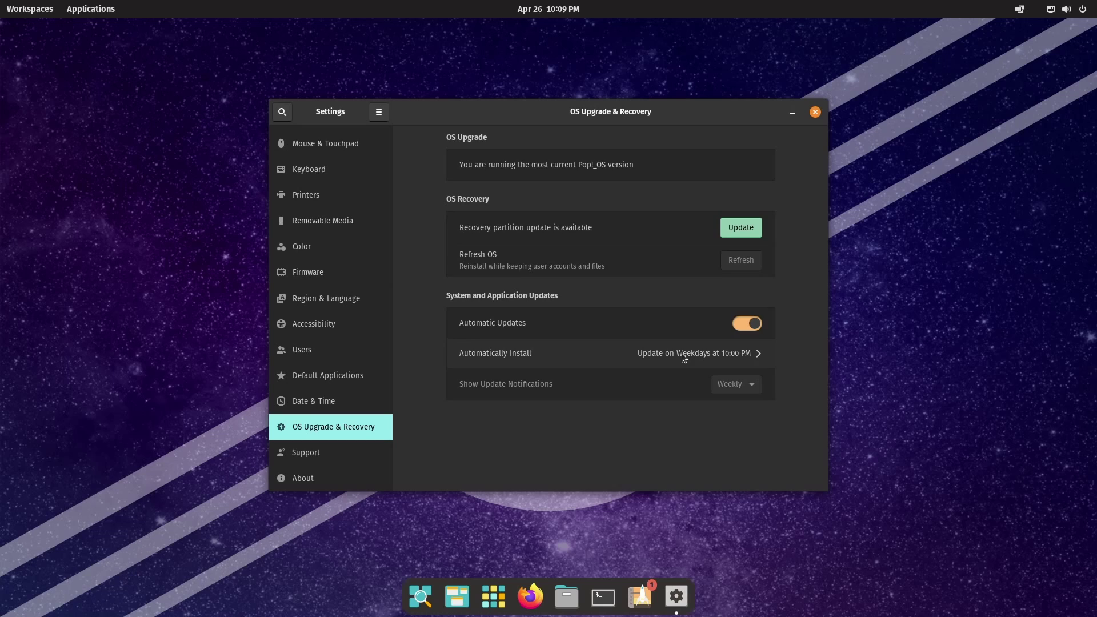
pyautogui.click(749, 354)
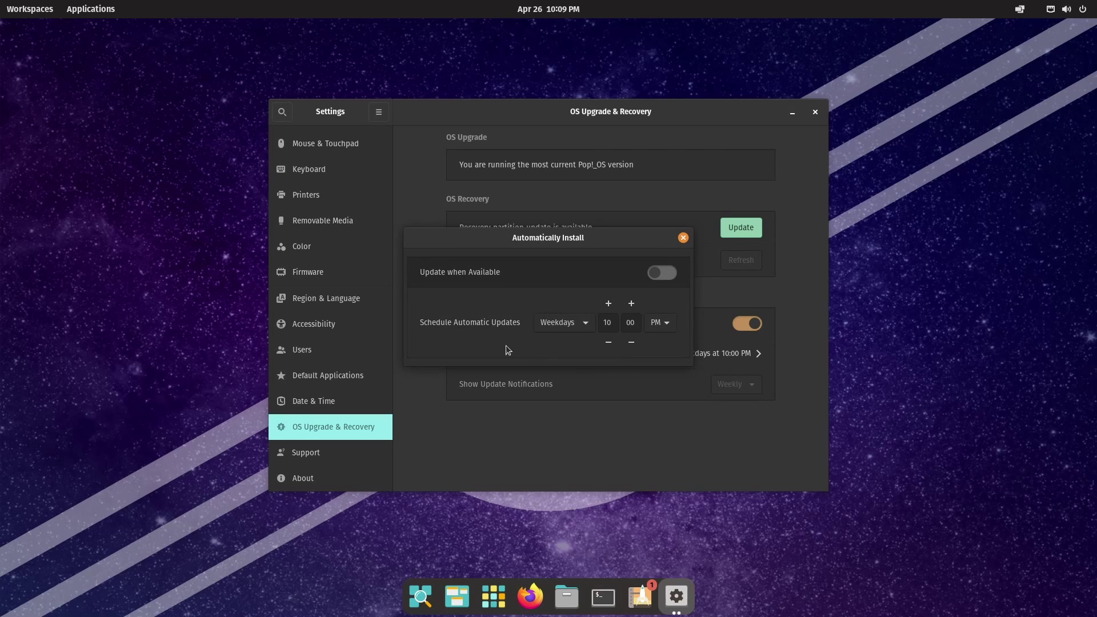
pyautogui.click(588, 327)
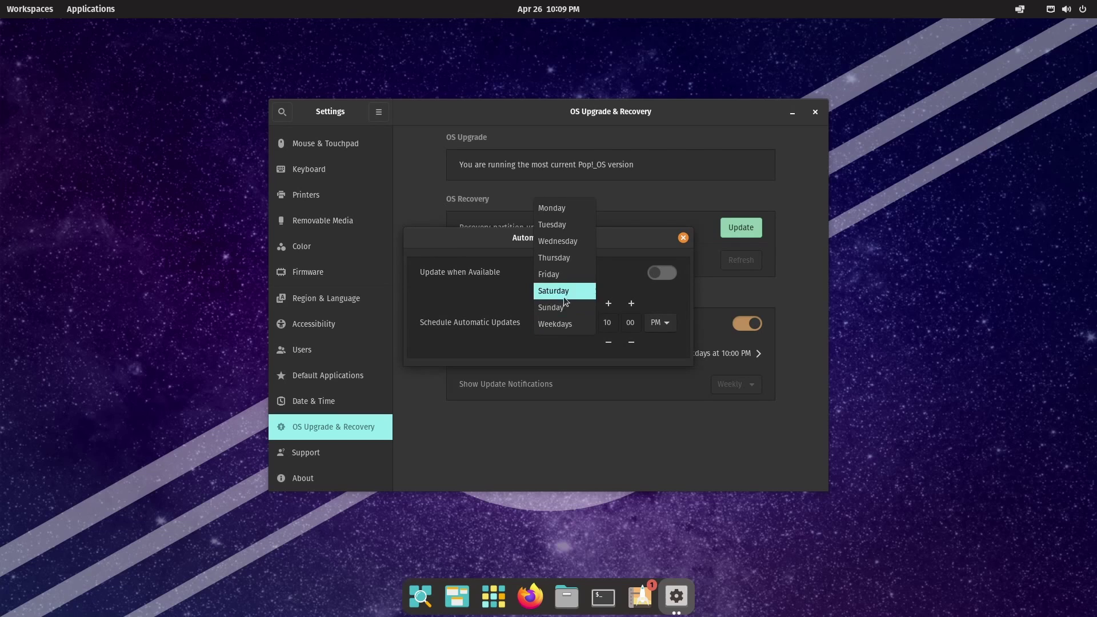
pyautogui.click(632, 295)
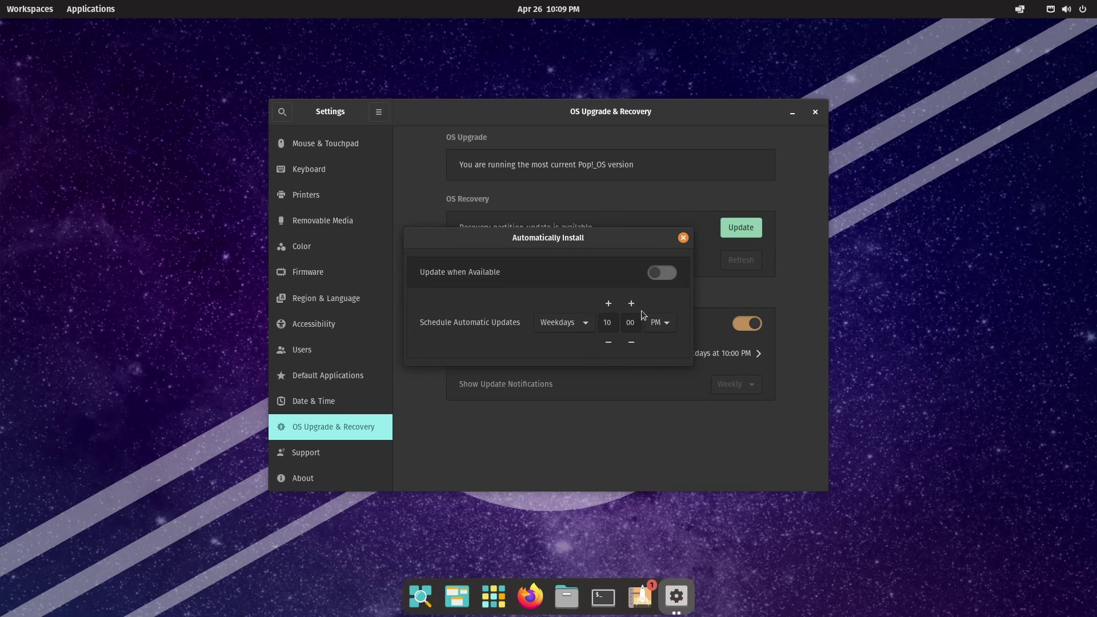
pyautogui.click(657, 273)
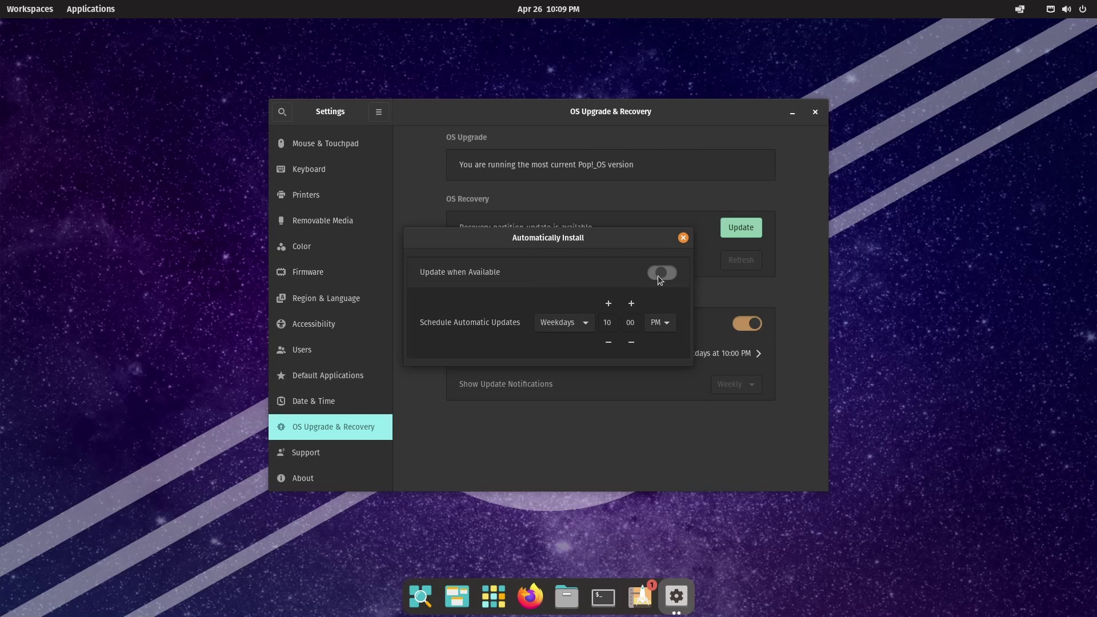
pyautogui.click(683, 237)
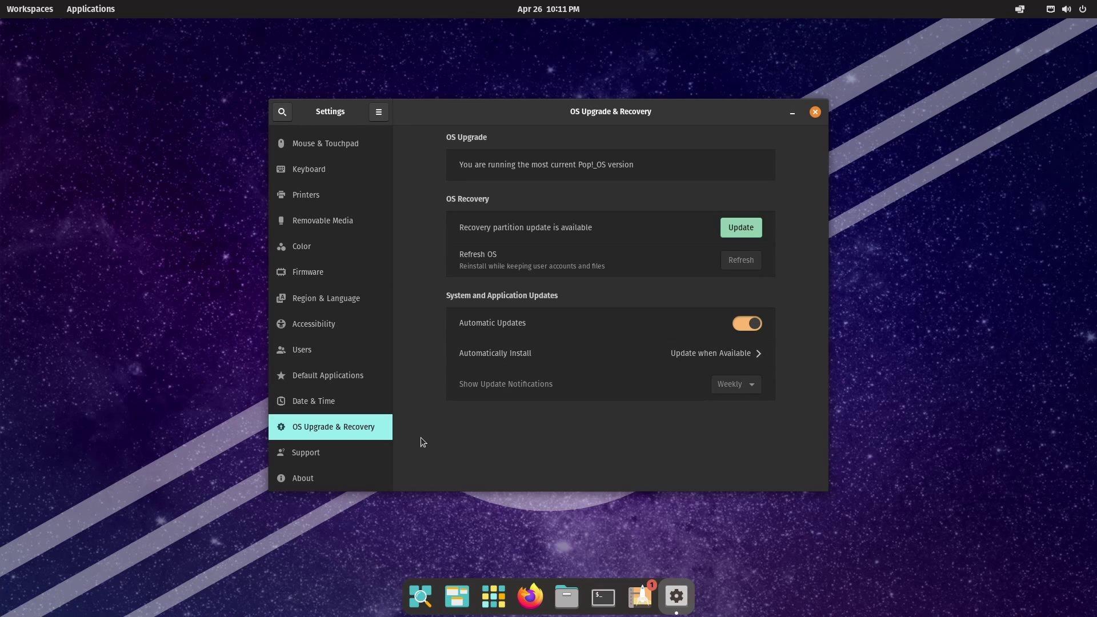
# Open the Support page and bring up the System76 documentation in Firefox
pyautogui.click(359, 454)
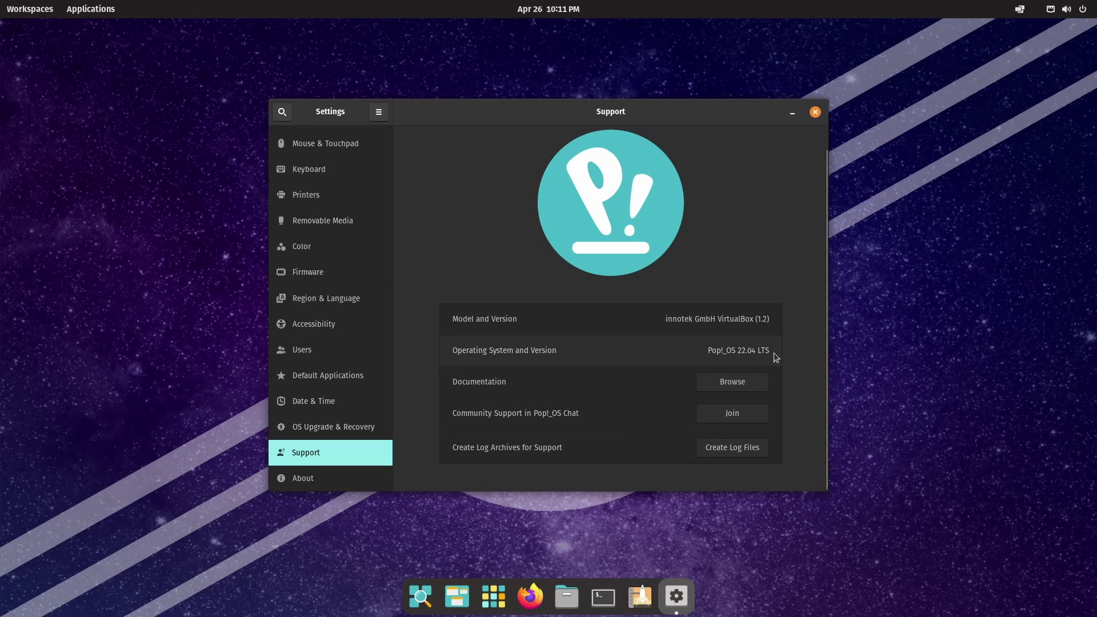
pyautogui.click(751, 385)
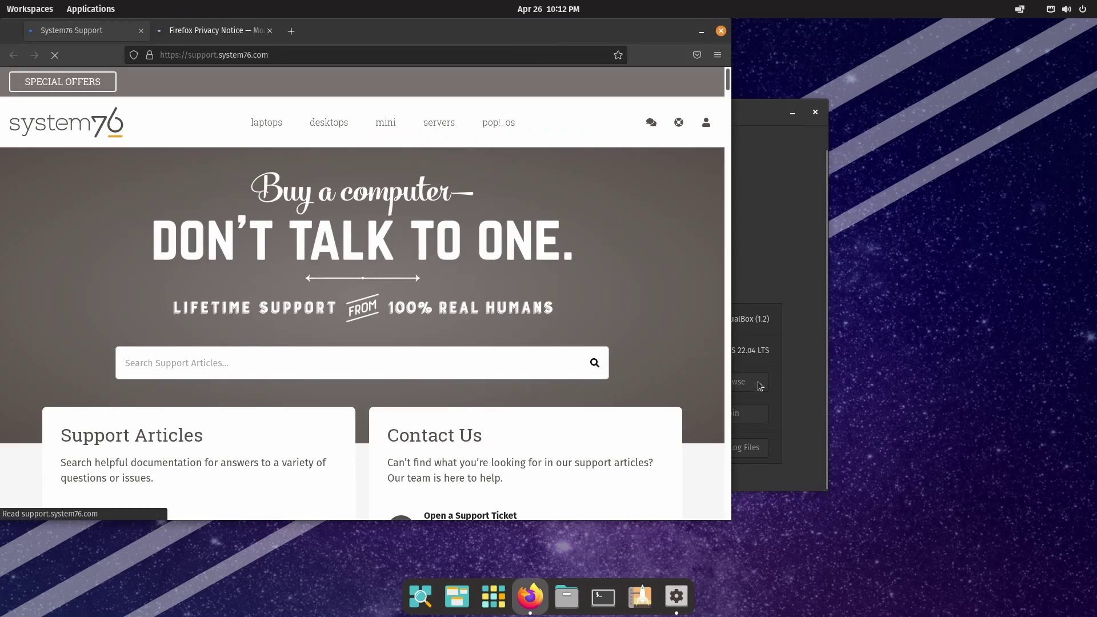
pyautogui.moveTo(410, 30); pyautogui.dragTo(610, 70)
pyautogui.click(515, 399)
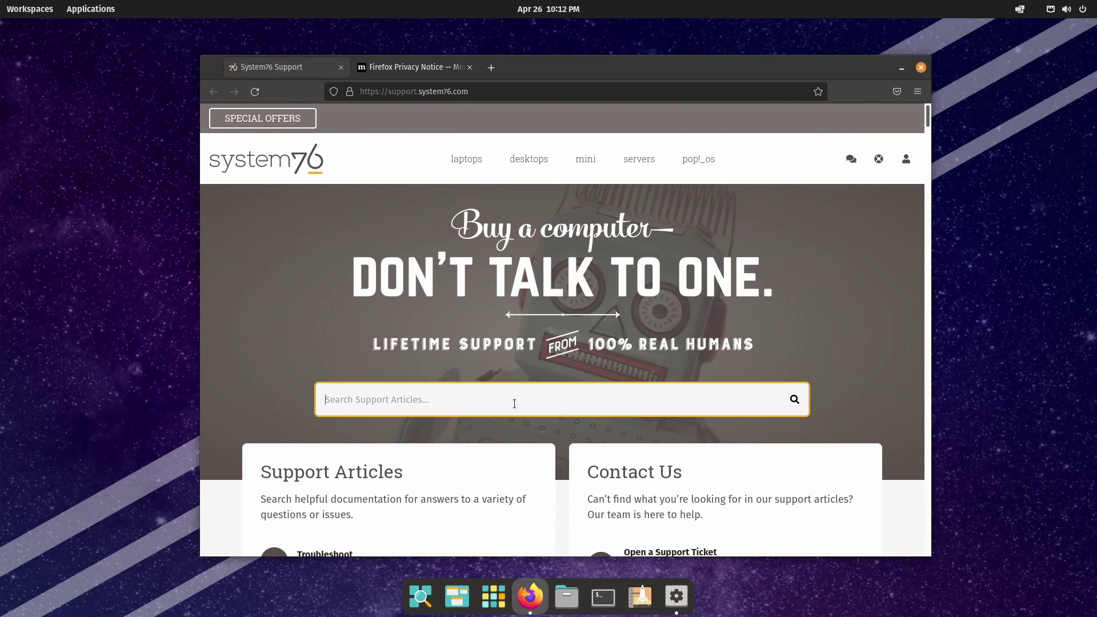
pyautogui.click(901, 68)
# Open the Pop!_OS community chat login in Firefox and return to the Support page
pyautogui.click(733, 415)
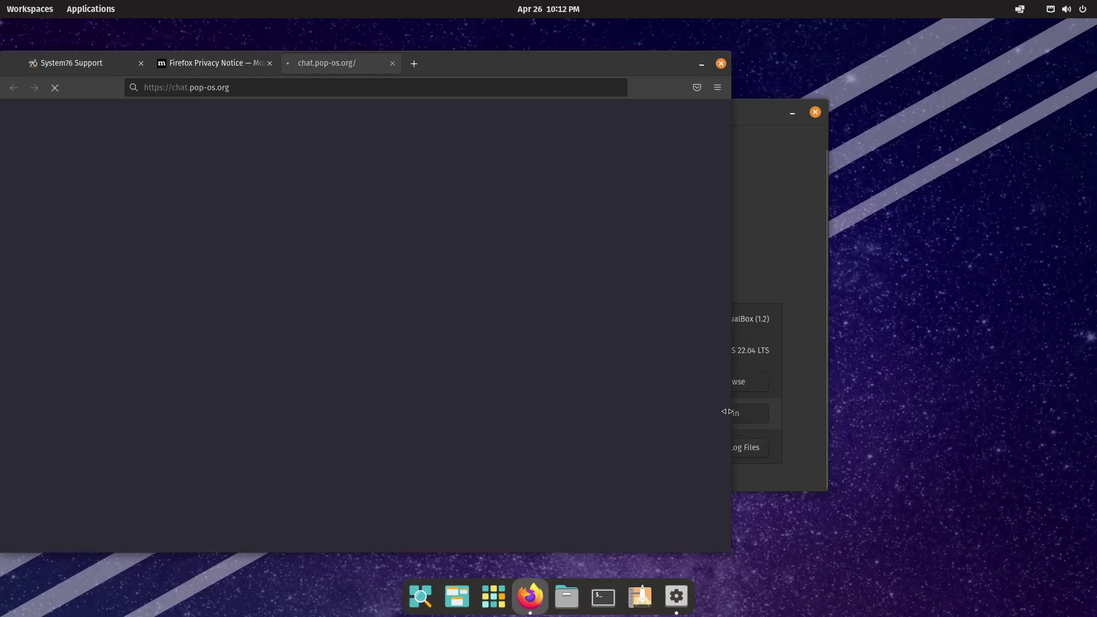
pyautogui.moveTo(497, 68); pyautogui.dragTo(553, 63)
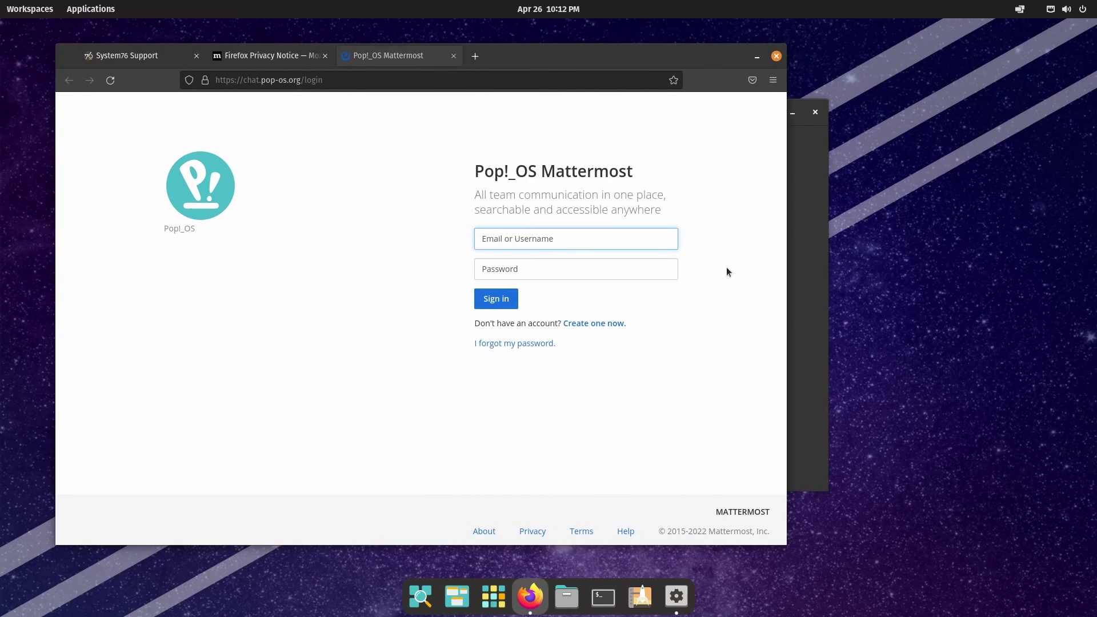
pyautogui.click(812, 341)
# Create support log files, authenticating with the account password, and show pop-support_1651018357.tar.xz in its folder
pyautogui.click(732, 447)
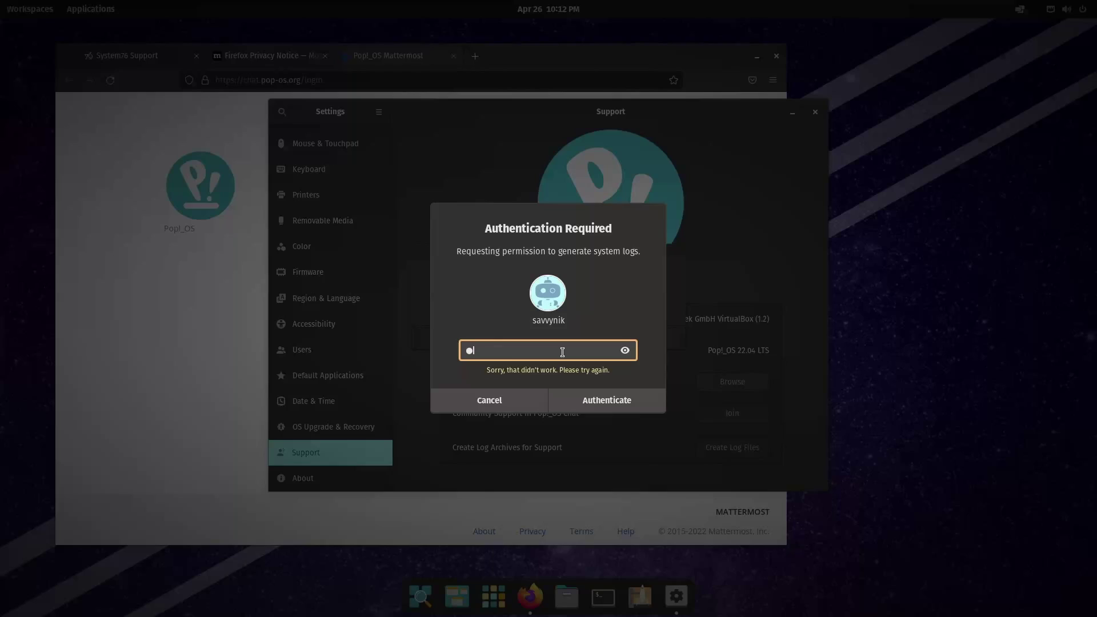
pyautogui.write('password')
pyautogui.press('Return')
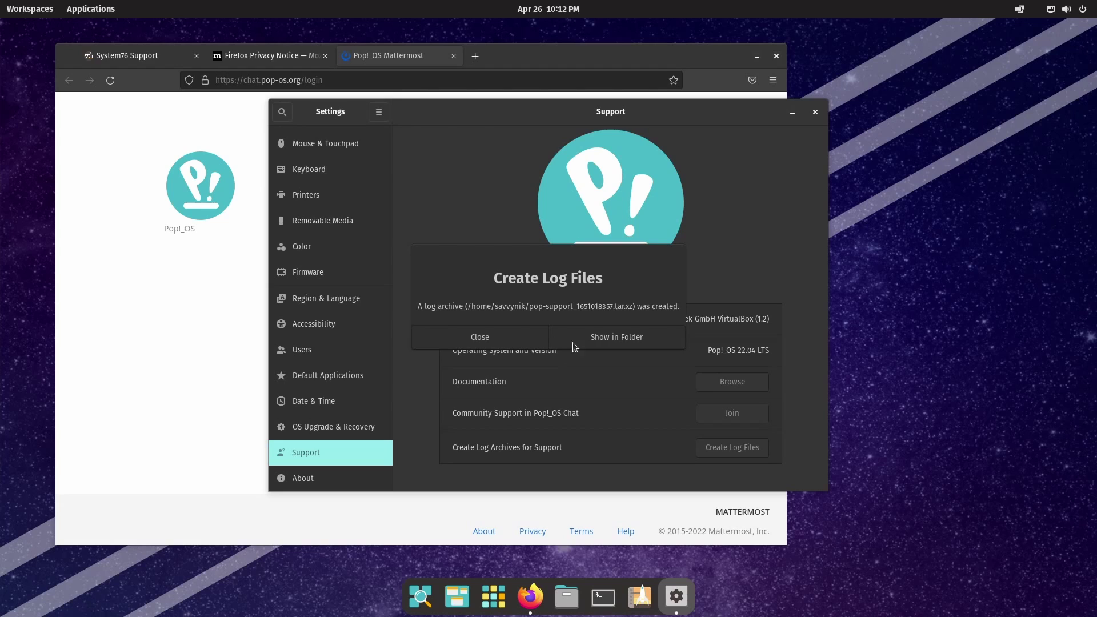
pyautogui.click(616, 337)
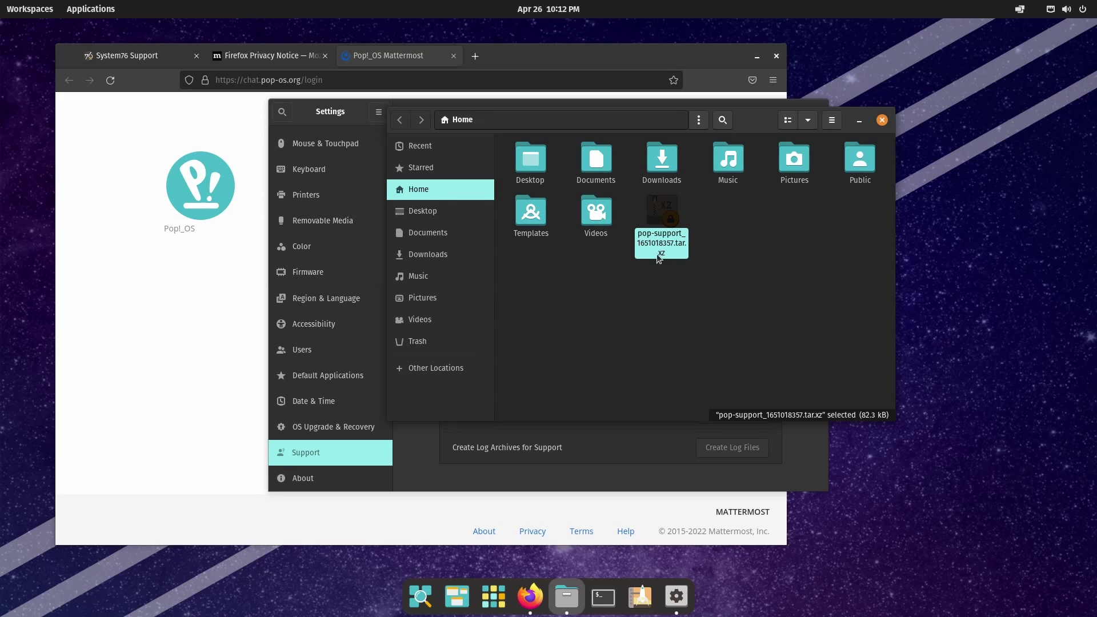
# Drag pop-support_1651018357.tar.xz from the Home folder onto the desktop and close Files
pyautogui.moveTo(663, 225); pyautogui.dragTo(984, 159)
pyautogui.click(881, 120)
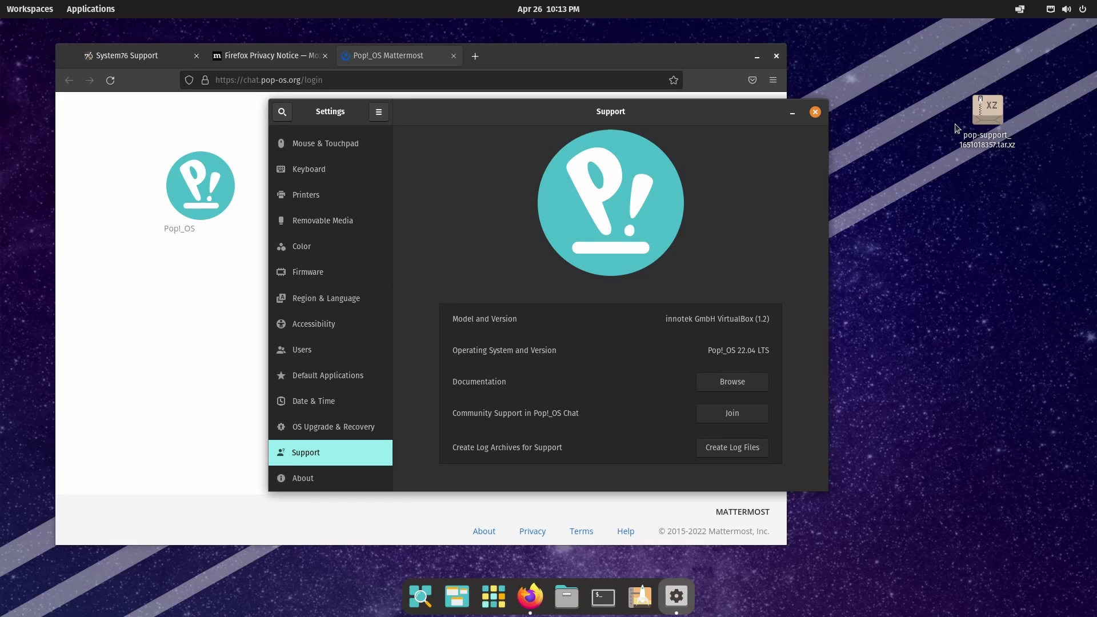
# Pull the Mattermost tab into its own Firefox window and switch Tile Windows on
pyautogui.moveTo(274, 55); pyautogui.dragTo(448, 111)
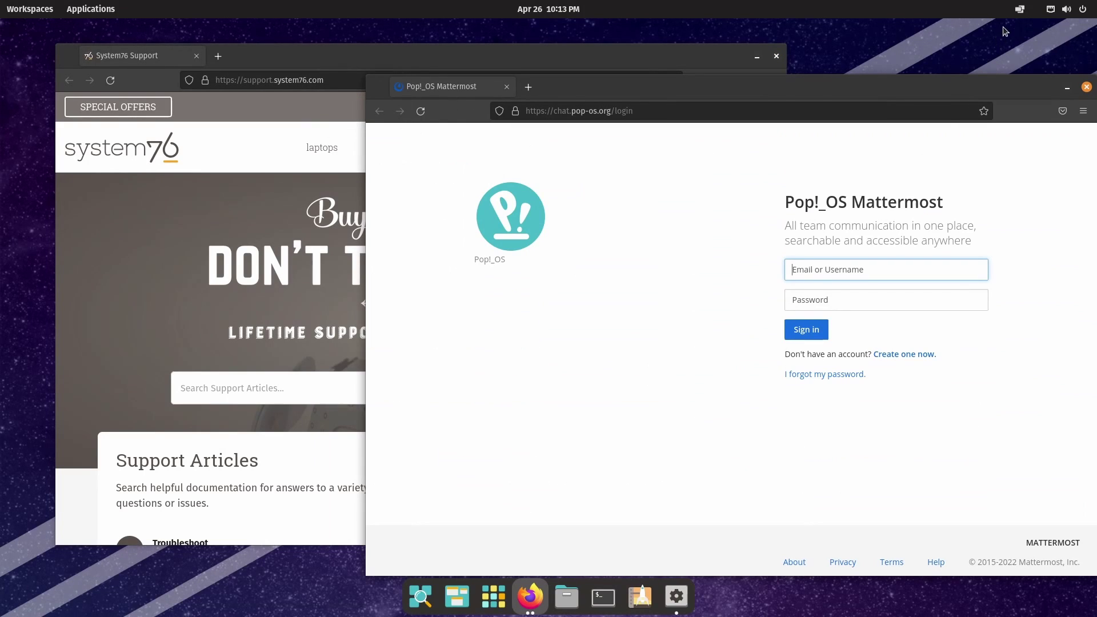
pyautogui.click(1020, 9)
pyautogui.click(1066, 38)
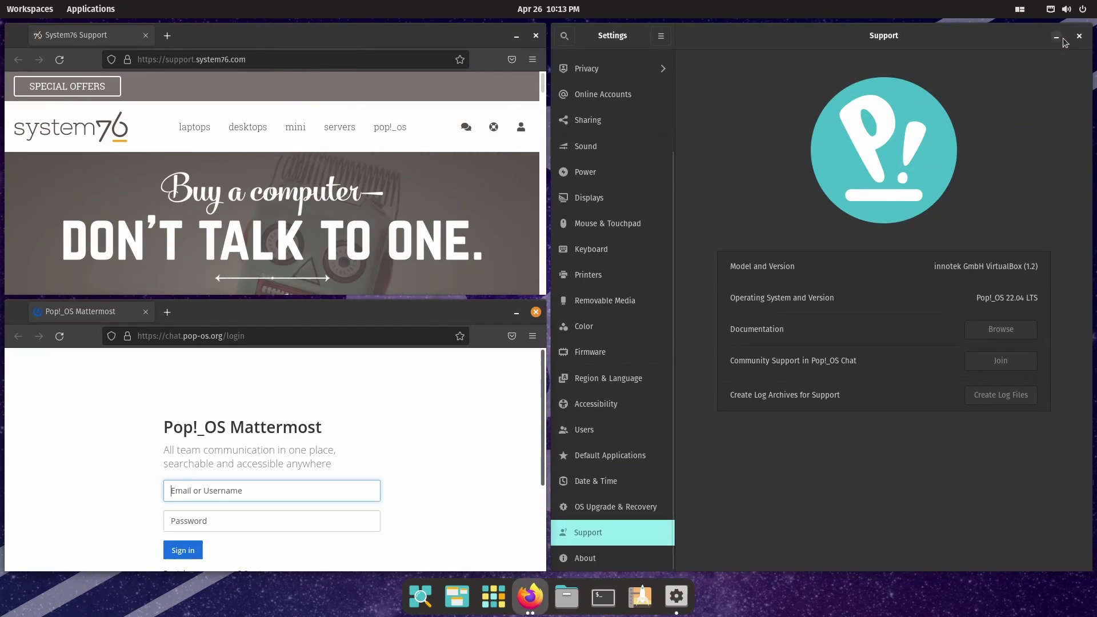
pyautogui.click(788, 153)
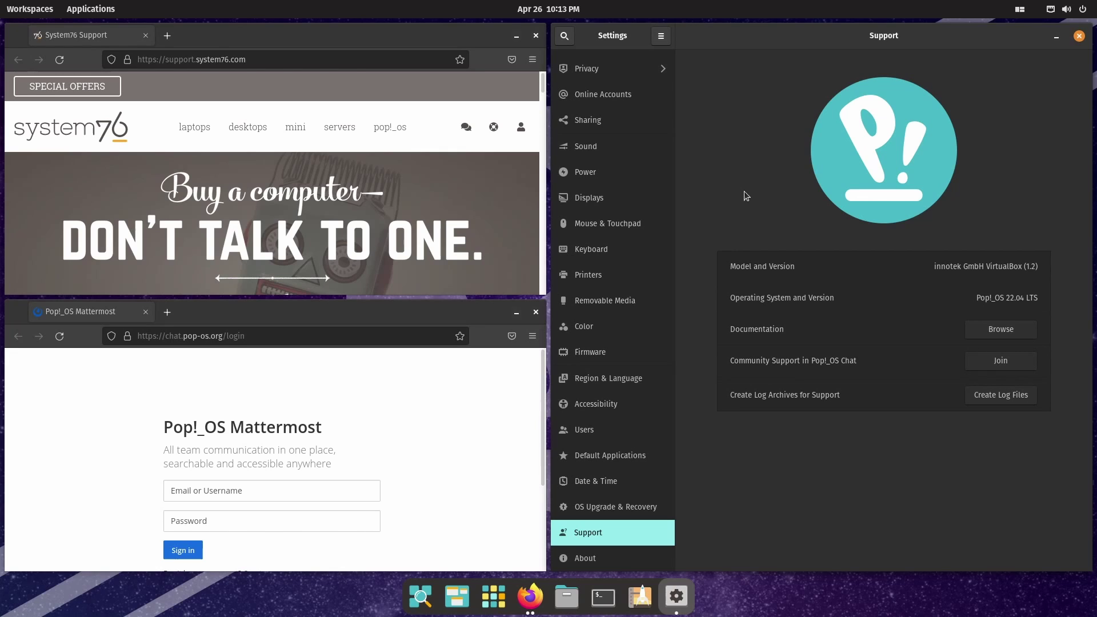
pyautogui.click(1019, 9)
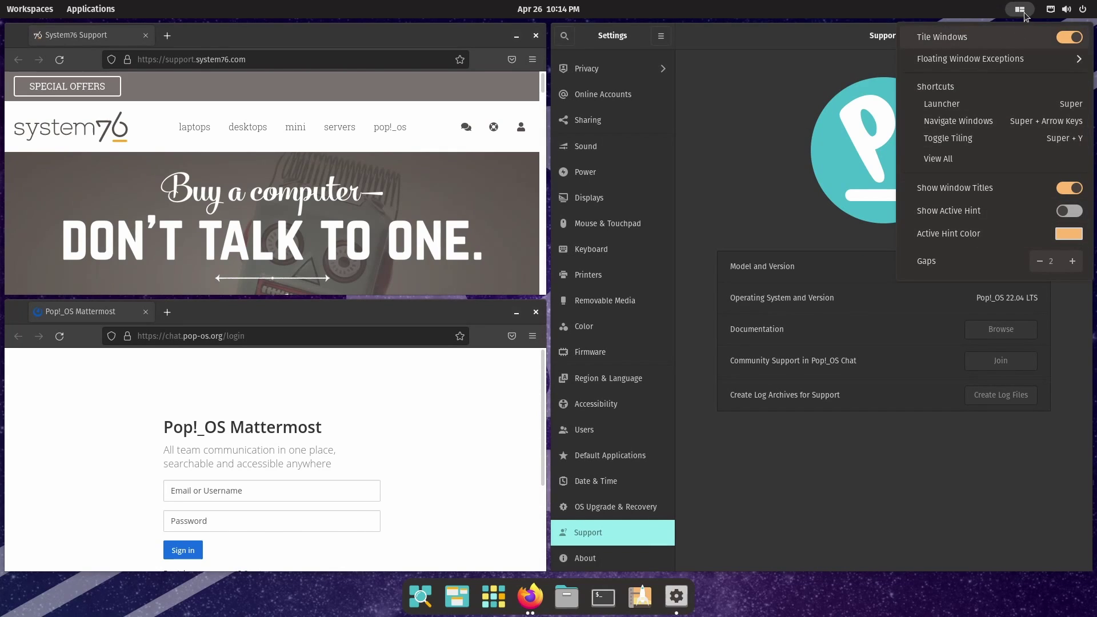
# Show the Pop!_Shell tiling keyboard shortcuts and turn tiling off with Super+Y
pyautogui.click(1022, 13)
pyautogui.click(1021, 11)
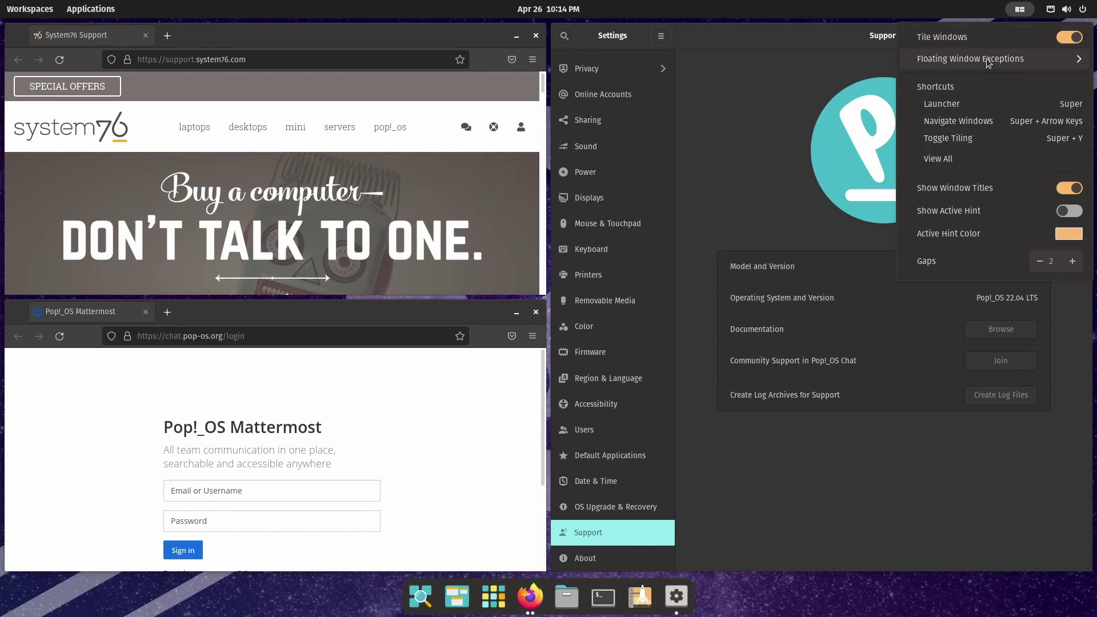
pyautogui.click(948, 113)
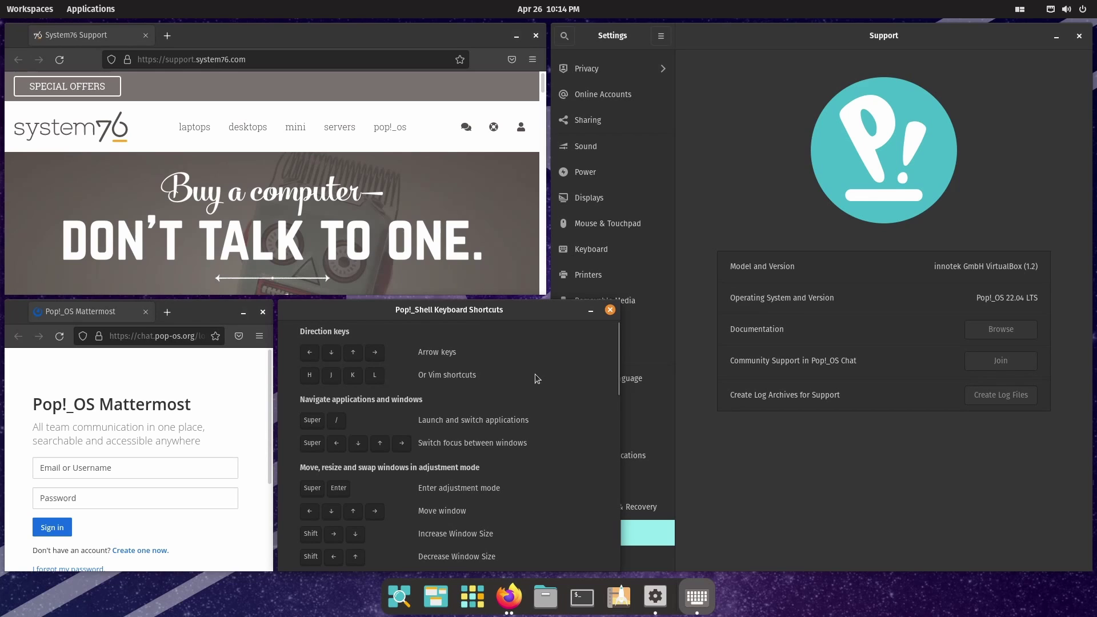
pyautogui.scroll(-10, 535, 370)
pyautogui.press('super+y')
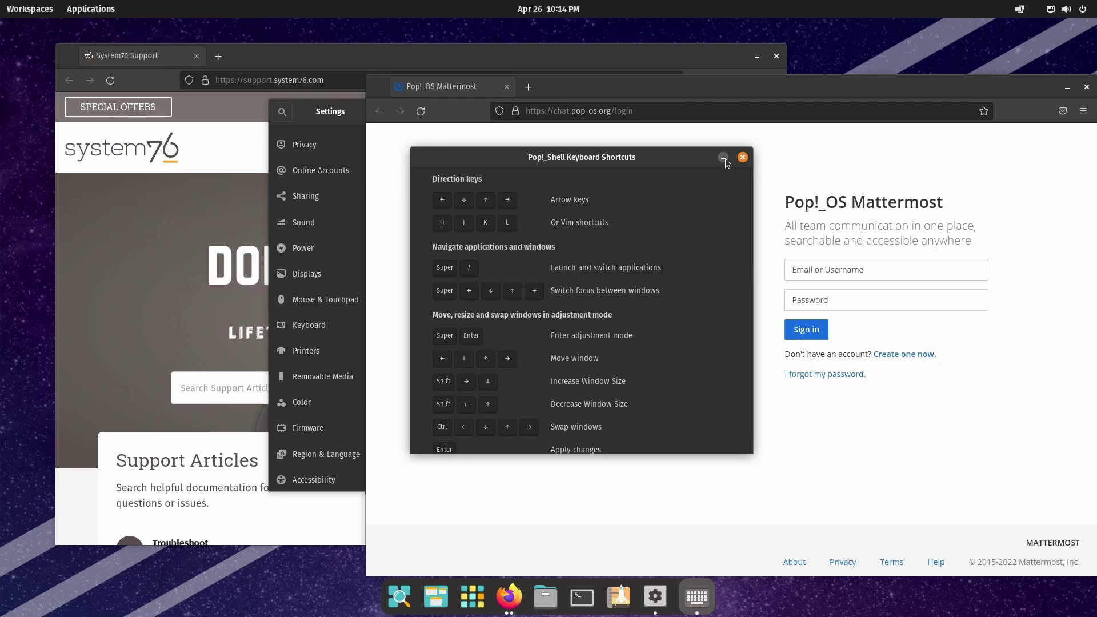
# Close the Mattermost browser window, Settings and the keyboard shortcuts window
pyautogui.click(723, 158)
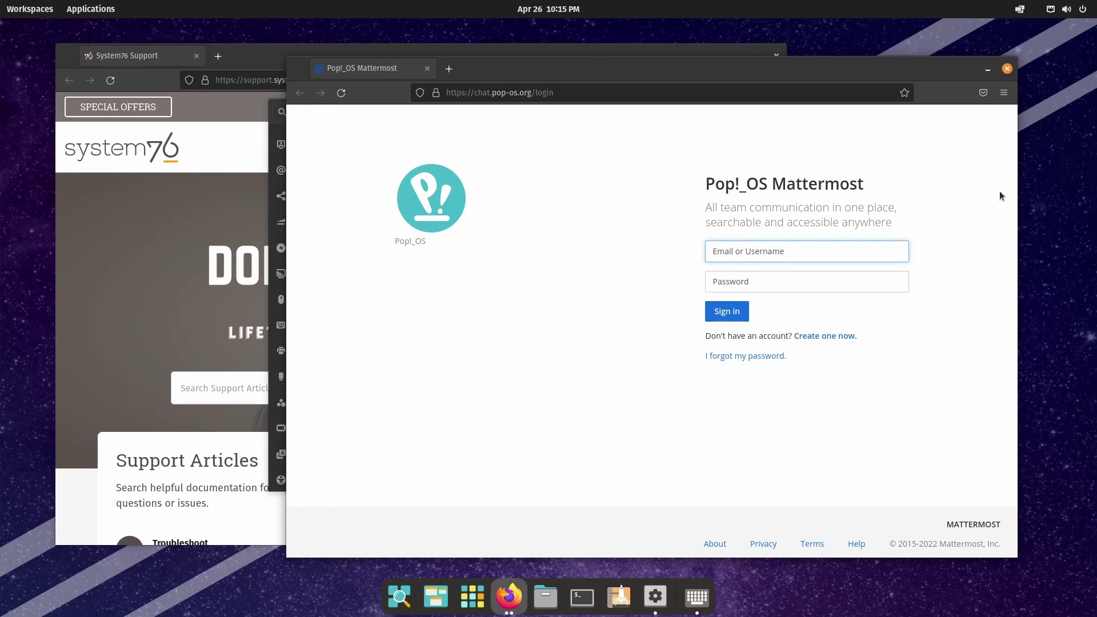
pyautogui.click(1007, 68)
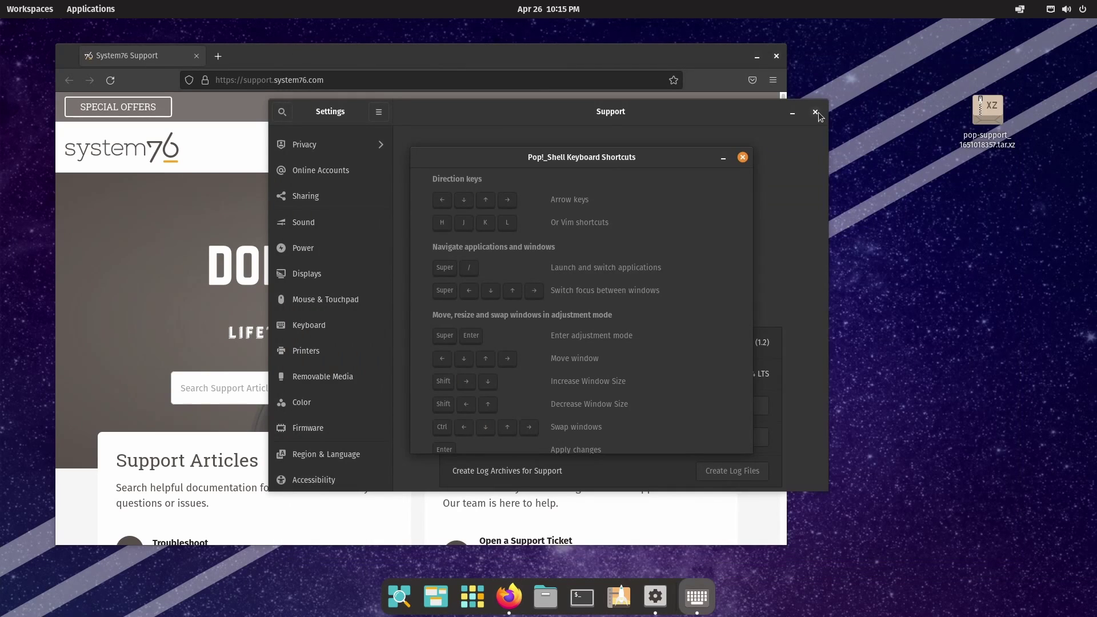
pyautogui.click(815, 112)
pyautogui.click(742, 157)
# Close the System76 support browser window and launch Terminal from the dock
pyautogui.click(776, 56)
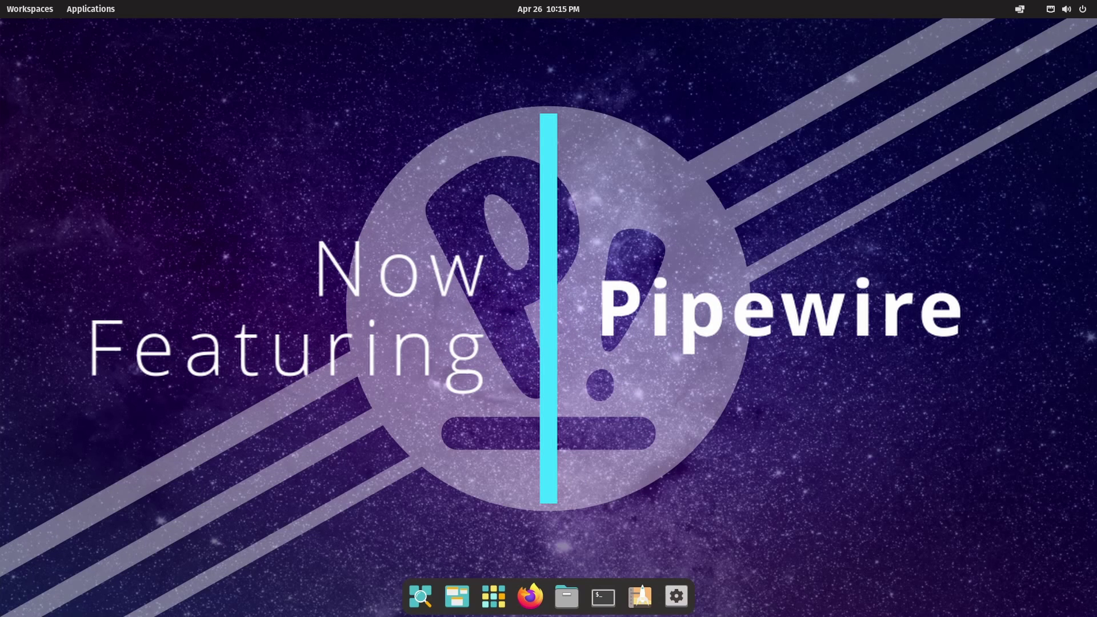
pyautogui.click(603, 597)
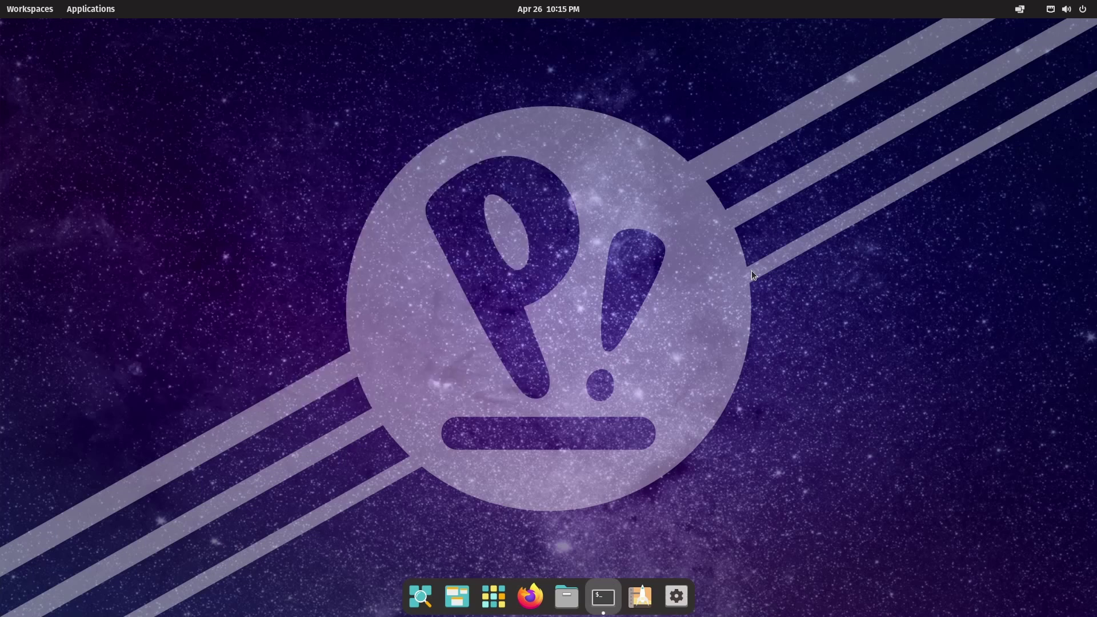
# Zoom the terminal text in three times and maximize the Terminal window
pyautogui.click(484, 116)
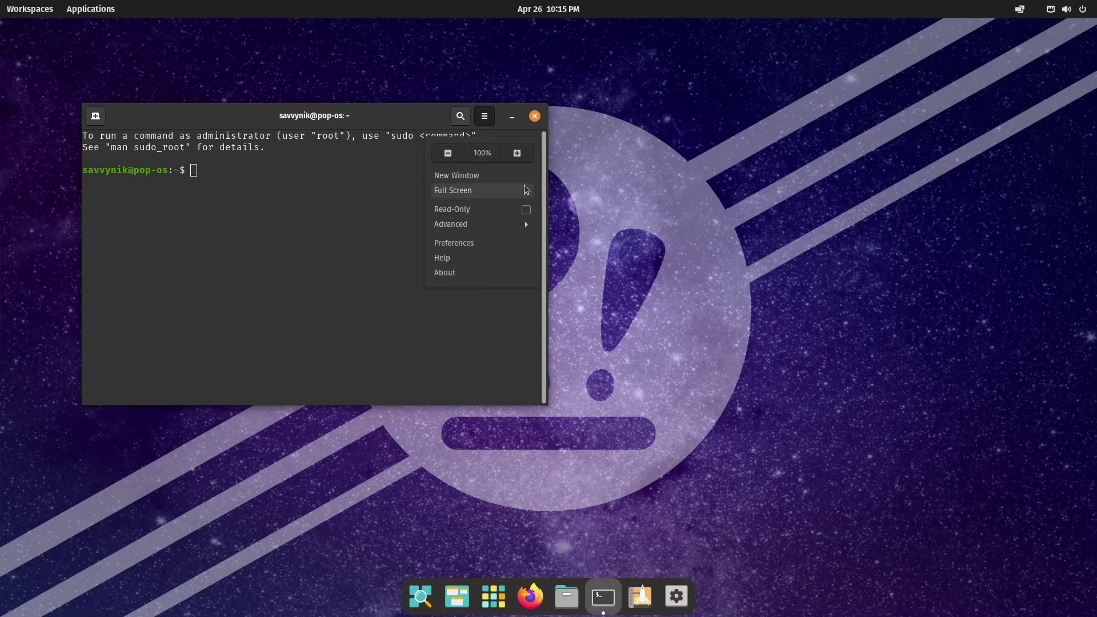
pyautogui.click(524, 157)
pyautogui.click(484, 116)
pyautogui.click(543, 145)
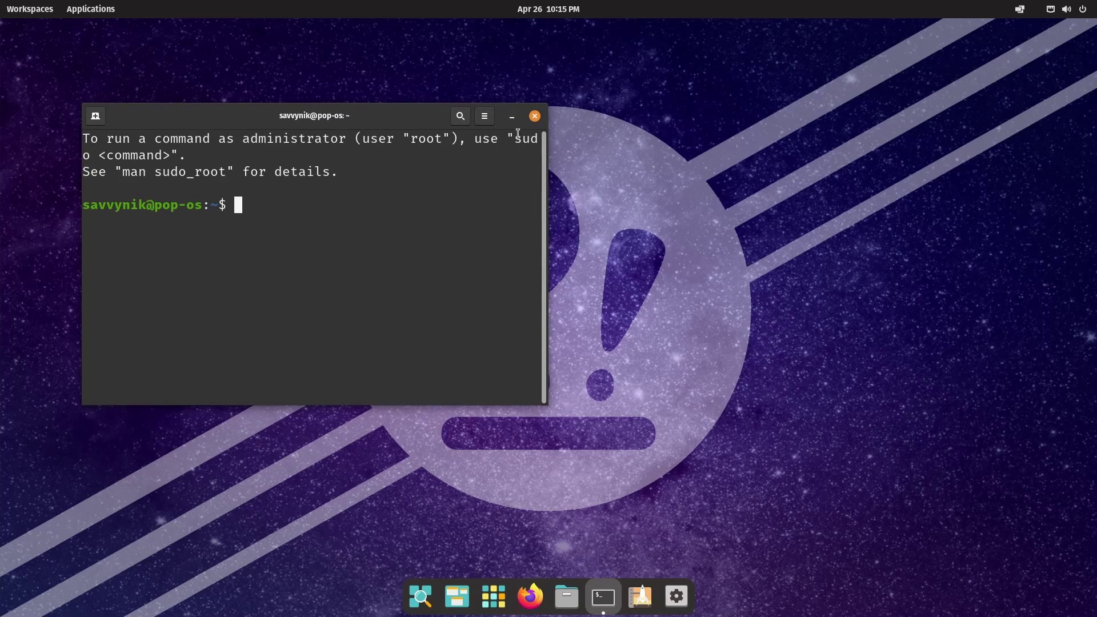
pyautogui.click(489, 119)
pyautogui.click(522, 149)
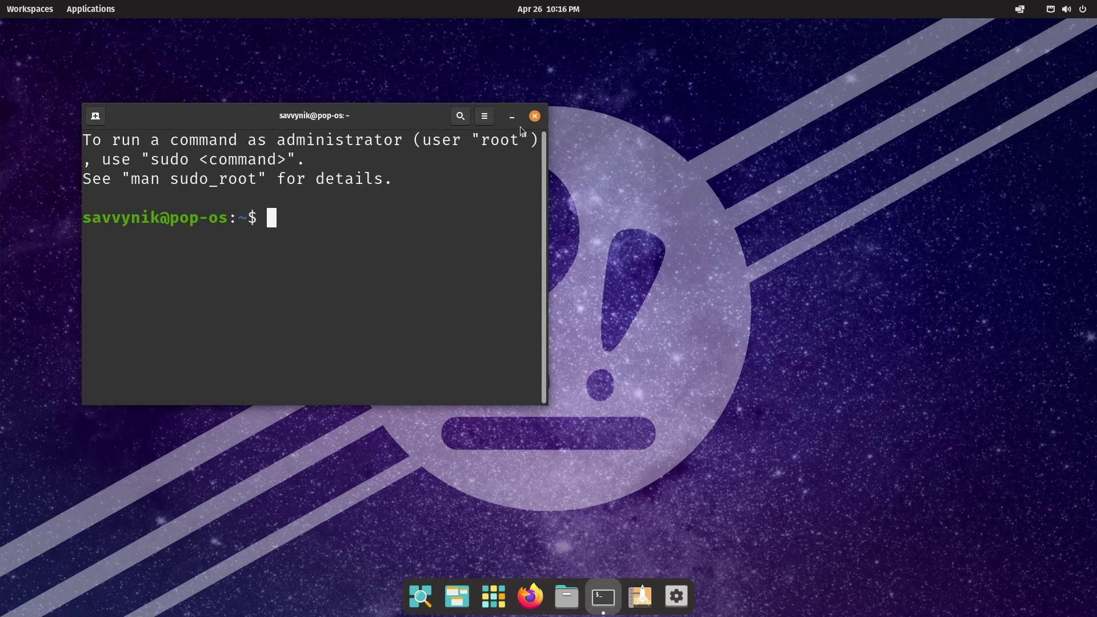
pyautogui.doubleClick(381, 115)
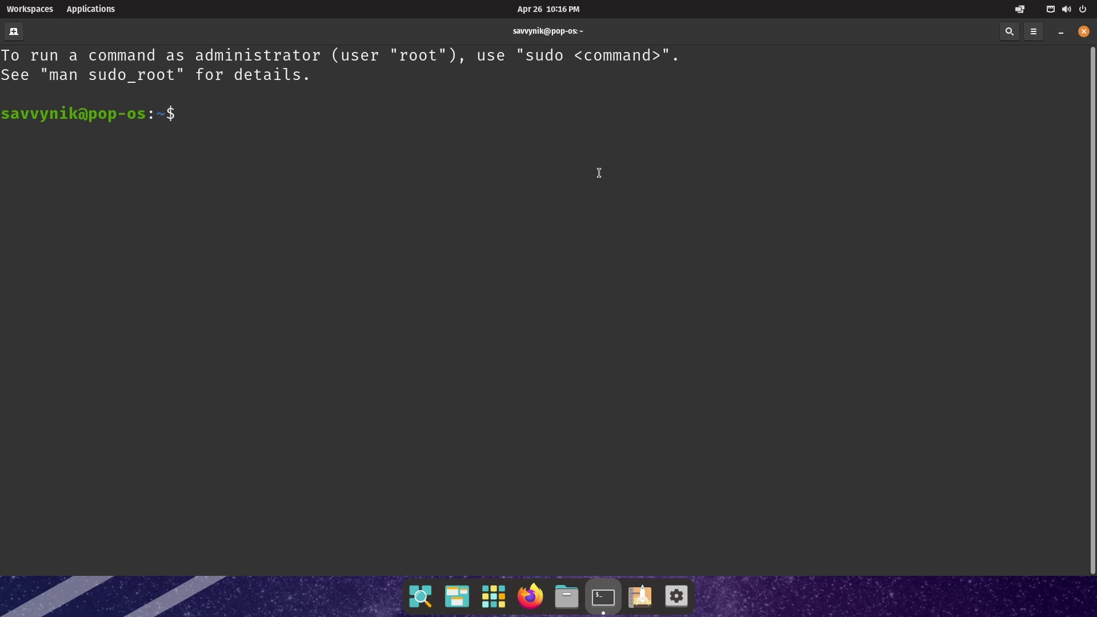
# Clear the screen and run htop to view live system stats
pyautogui.hotkey('ctrl', 'l')
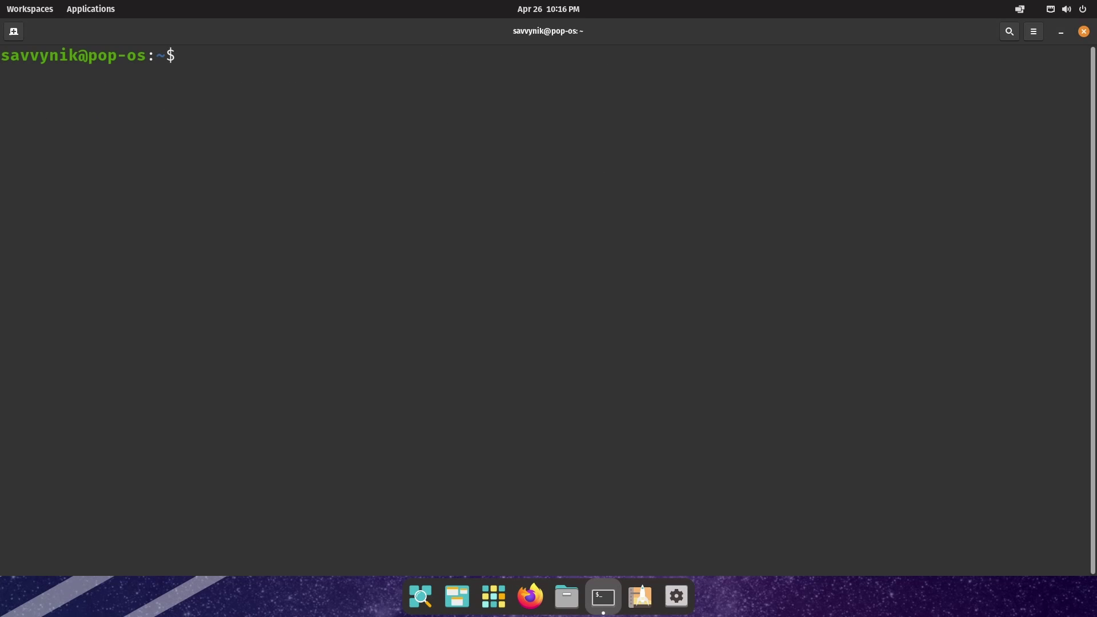
pyautogui.write('htop')
pyautogui.press('Return')
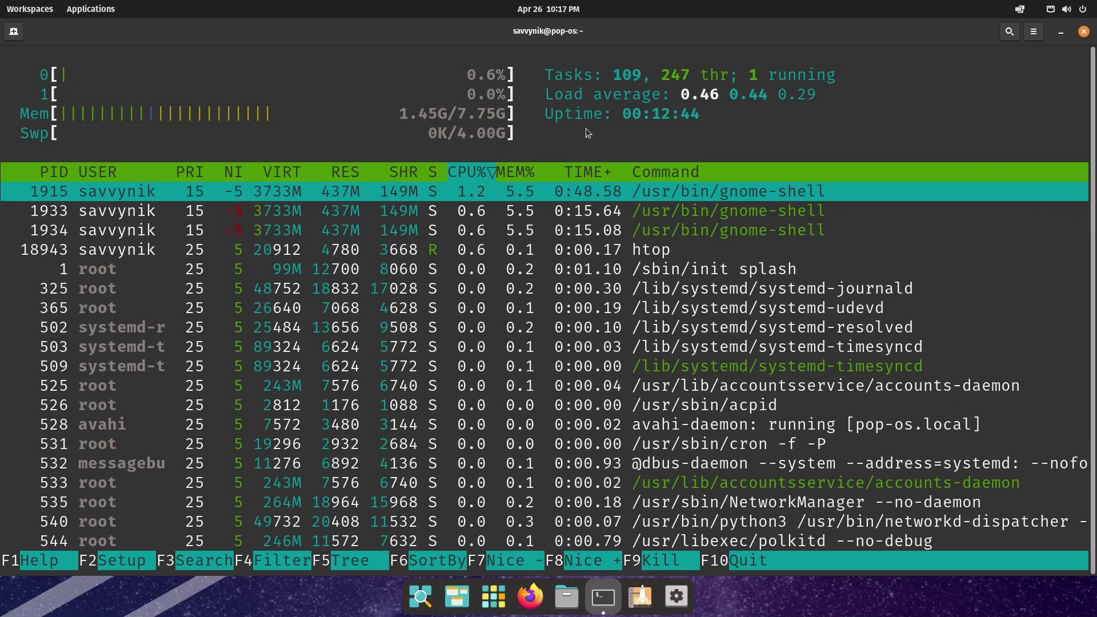
# Close the htop terminal and highlight neofetch's kernel version, GNOME 42.0 DE and 1498MiB memory figures
pyautogui.click(1084, 32)
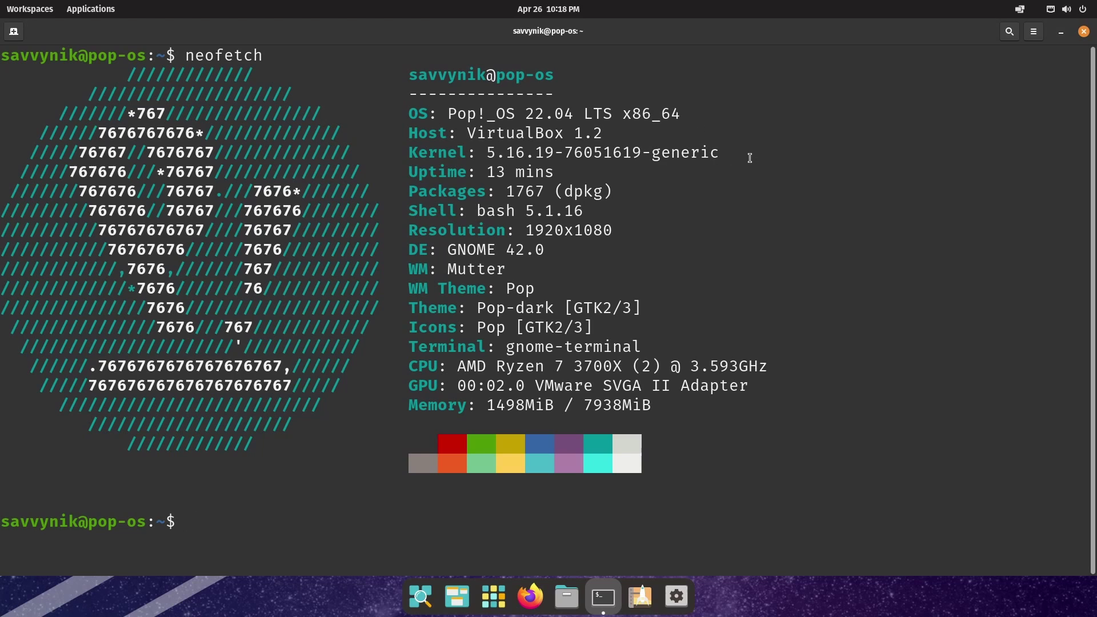
pyautogui.moveTo(746, 157); pyautogui.dragTo(487, 150)
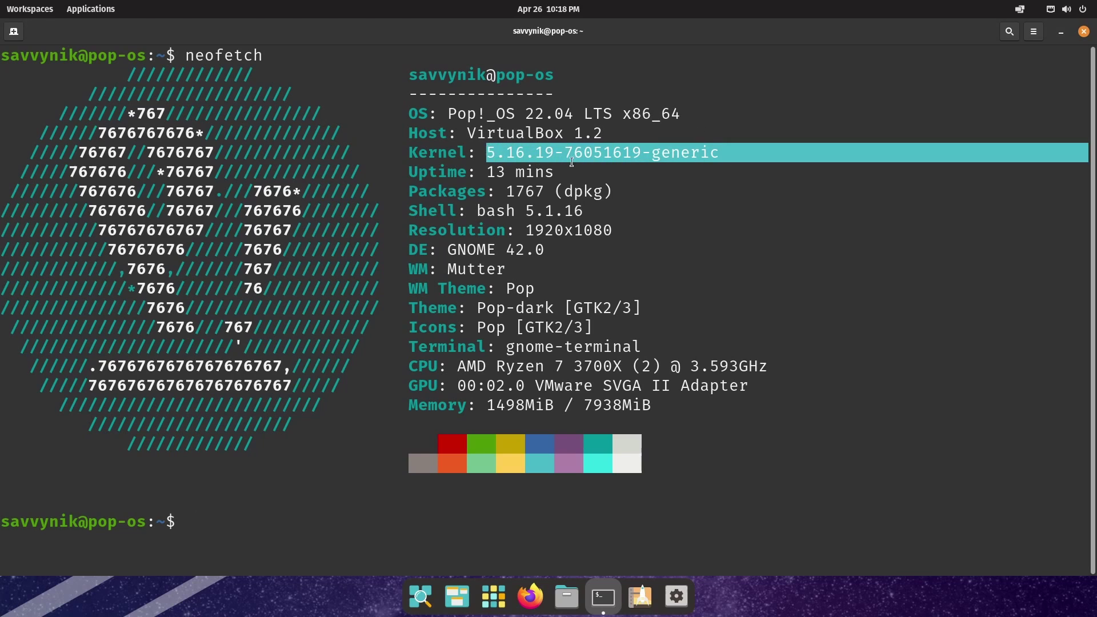
pyautogui.click(577, 162)
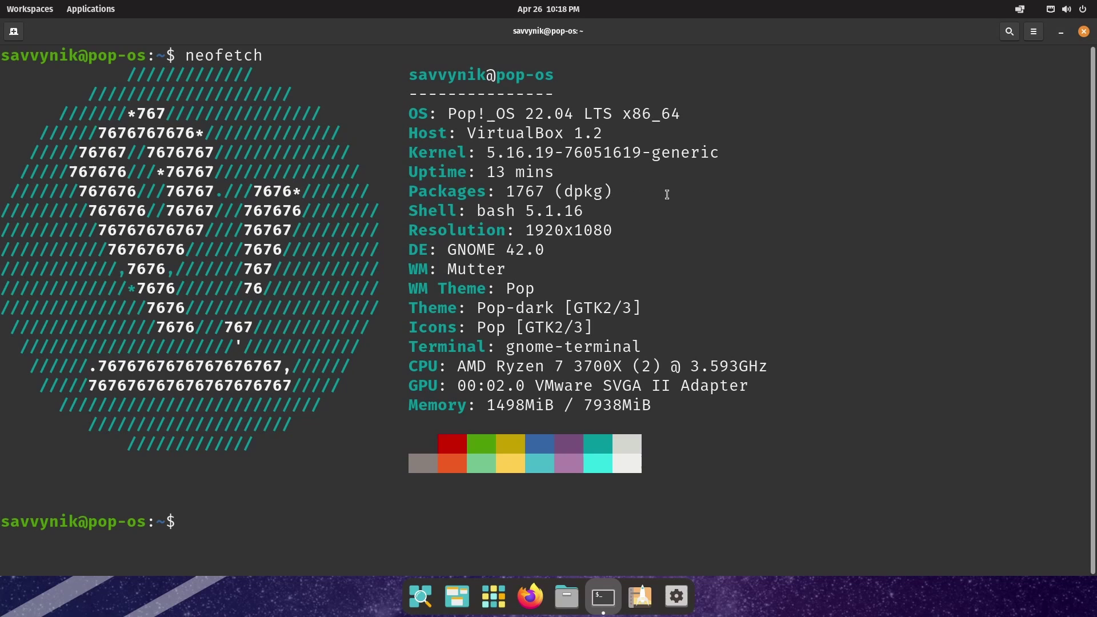
pyautogui.moveTo(559, 251); pyautogui.dragTo(449, 252)
pyautogui.click(540, 259)
pyautogui.moveTo(486, 406); pyautogui.dragTo(567, 404)
pyautogui.click(568, 403)
# Close the terminal and launch the Take a Screenshot tool by searching 'screen'
pyautogui.click(1083, 32)
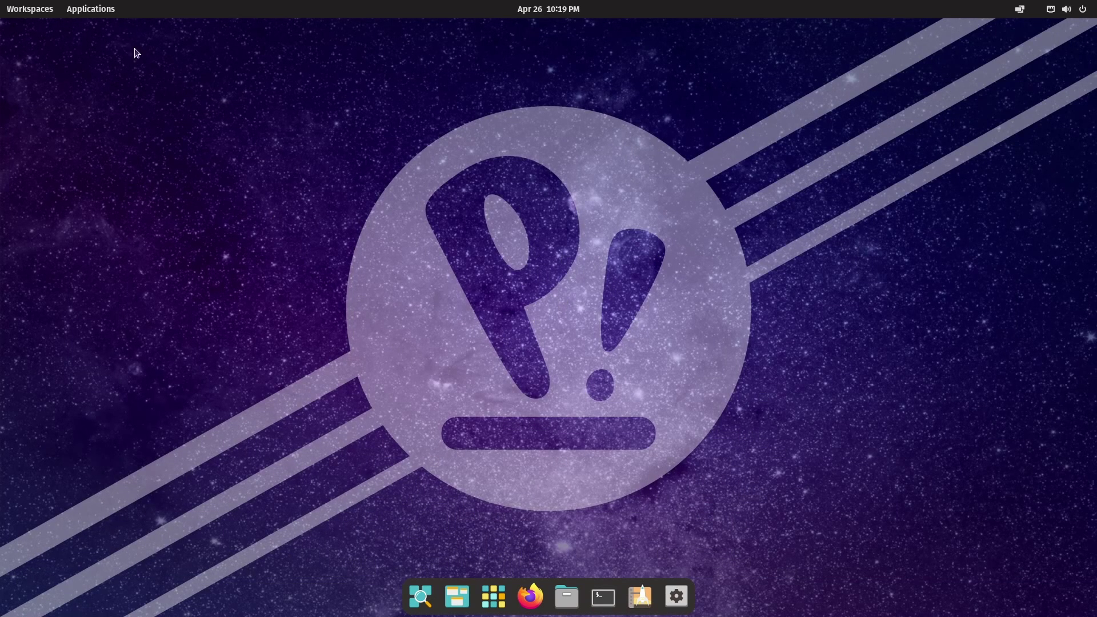
pyautogui.click(90, 8)
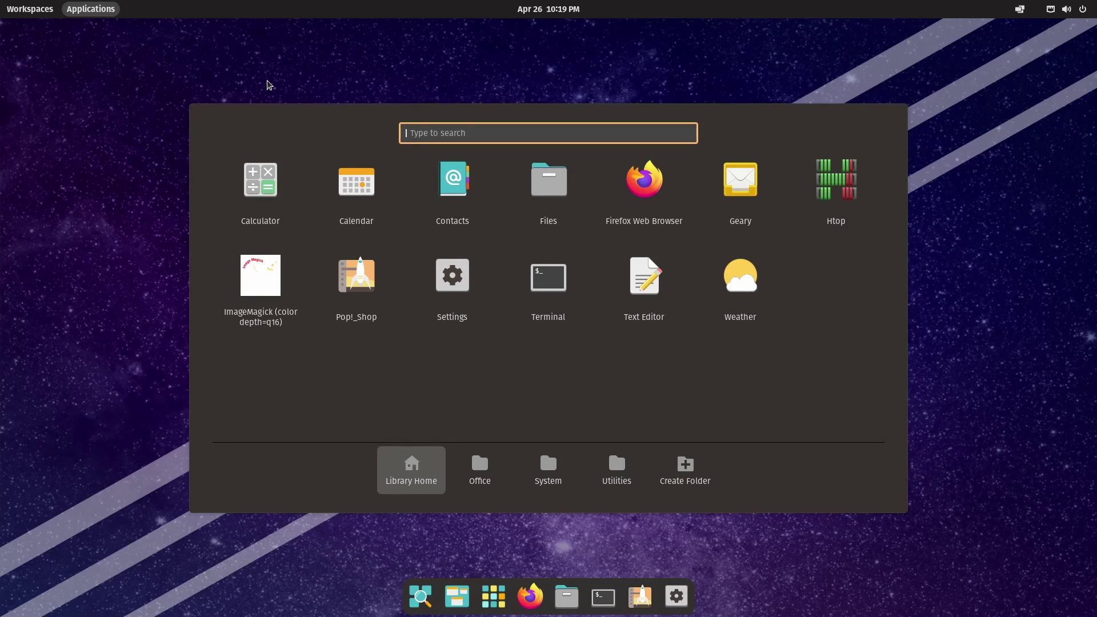
pyautogui.write('screen')
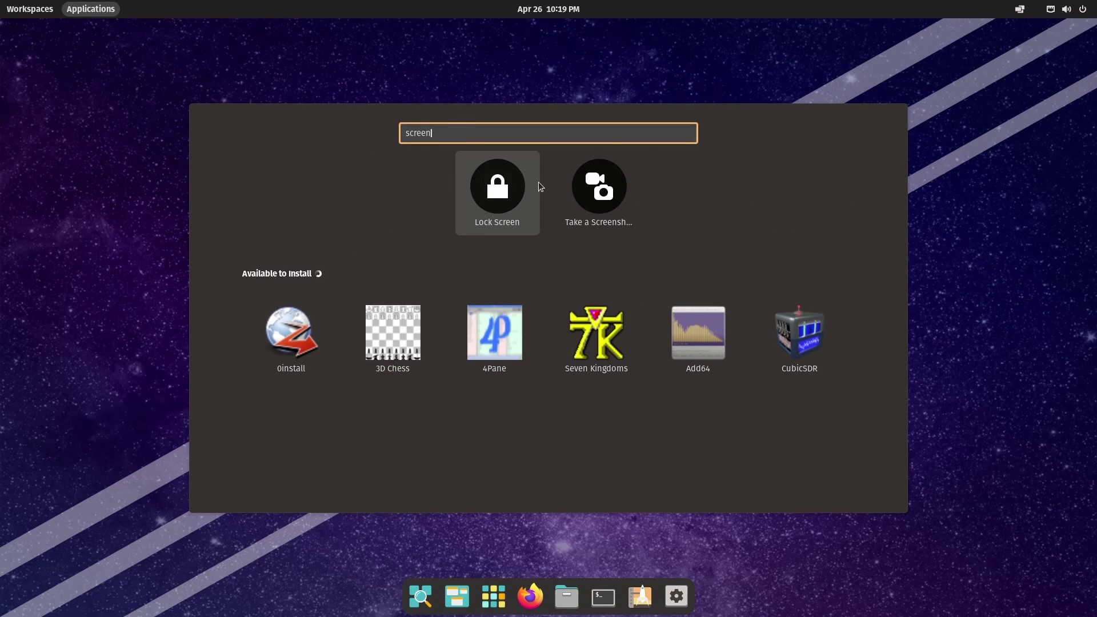
pyautogui.click(598, 186)
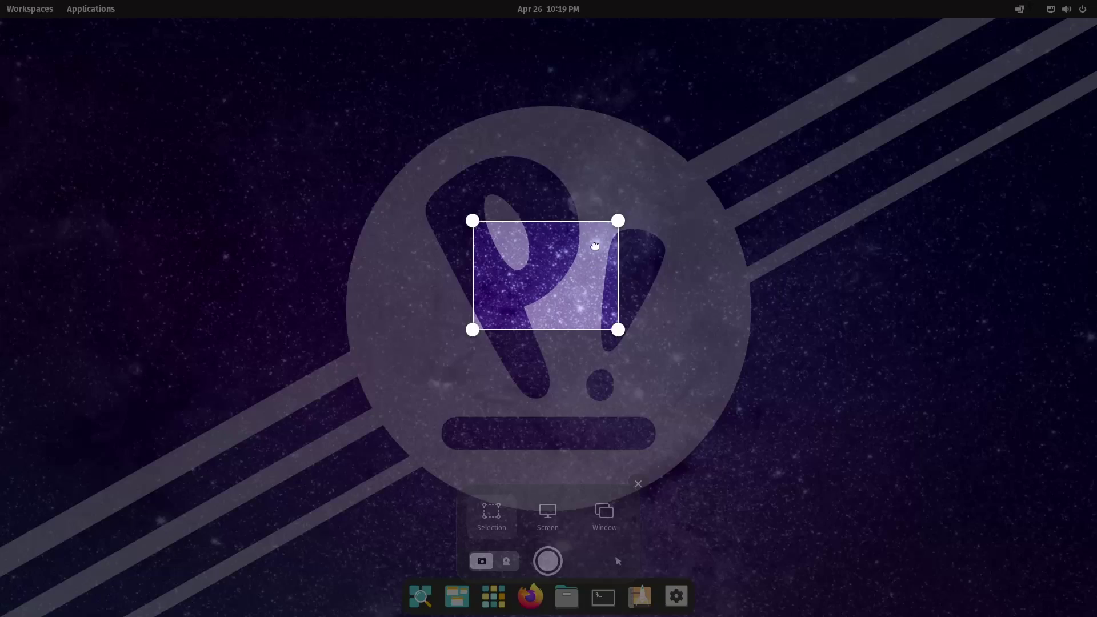
# Adjust the selection area around the logo and try the Screen, Window and screencast modes
pyautogui.moveTo(594, 245); pyautogui.dragTo(504, 196)
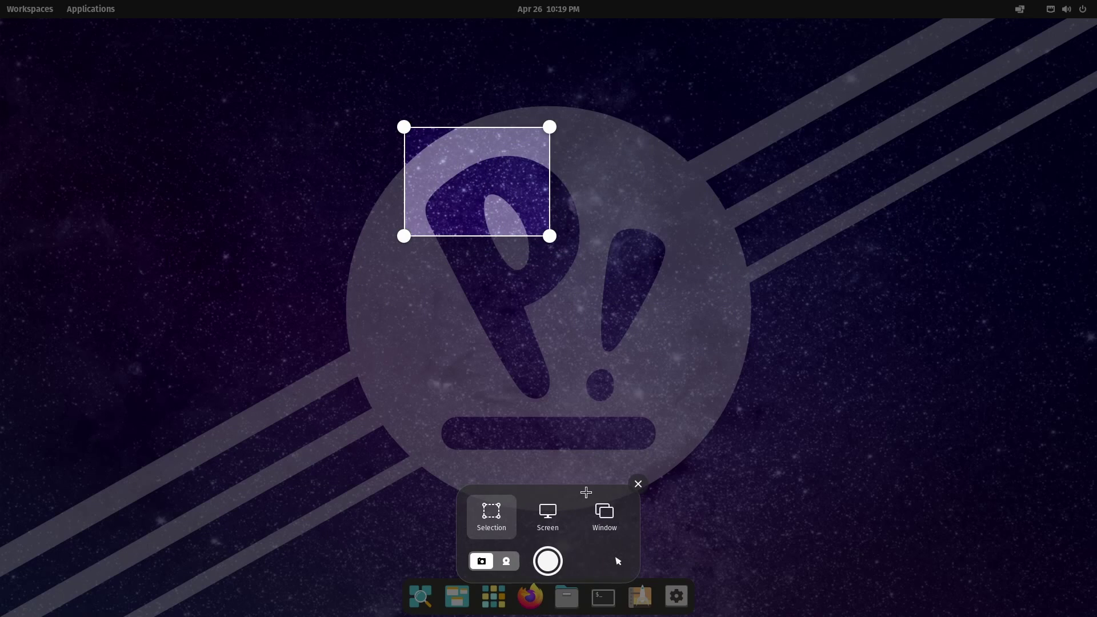
pyautogui.moveTo(549, 236); pyautogui.dragTo(899, 433)
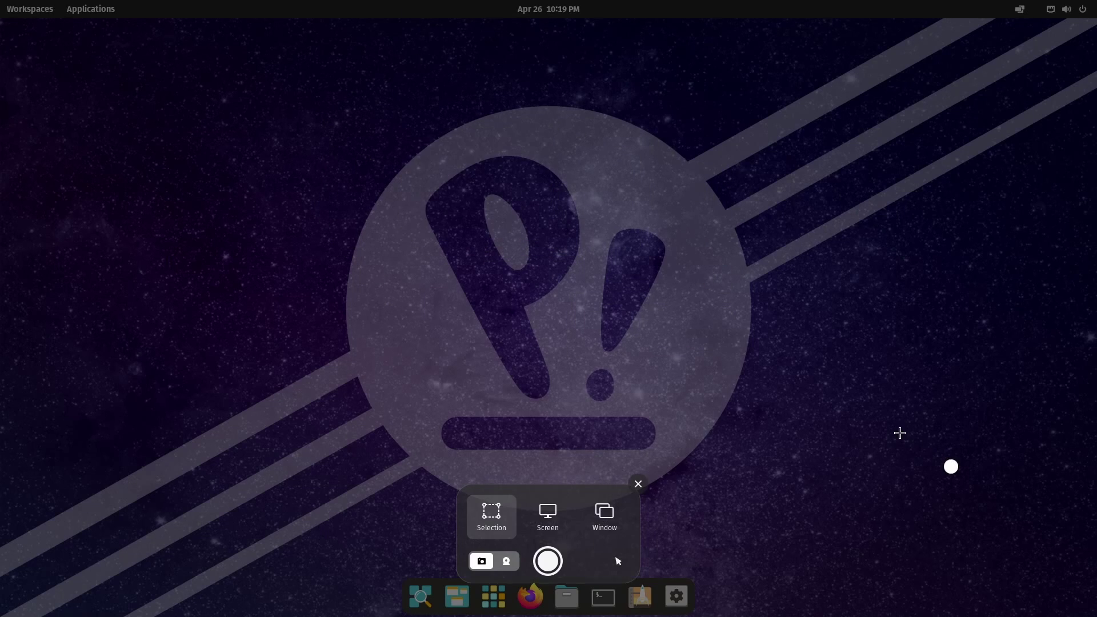
pyautogui.moveTo(506, 228); pyautogui.dragTo(612, 284)
pyautogui.moveTo(769, 147)
pyautogui.mouseDown()
pyautogui.moveTo(592, 146)
pyautogui.moveTo(753, 135)
pyautogui.mouseUp()
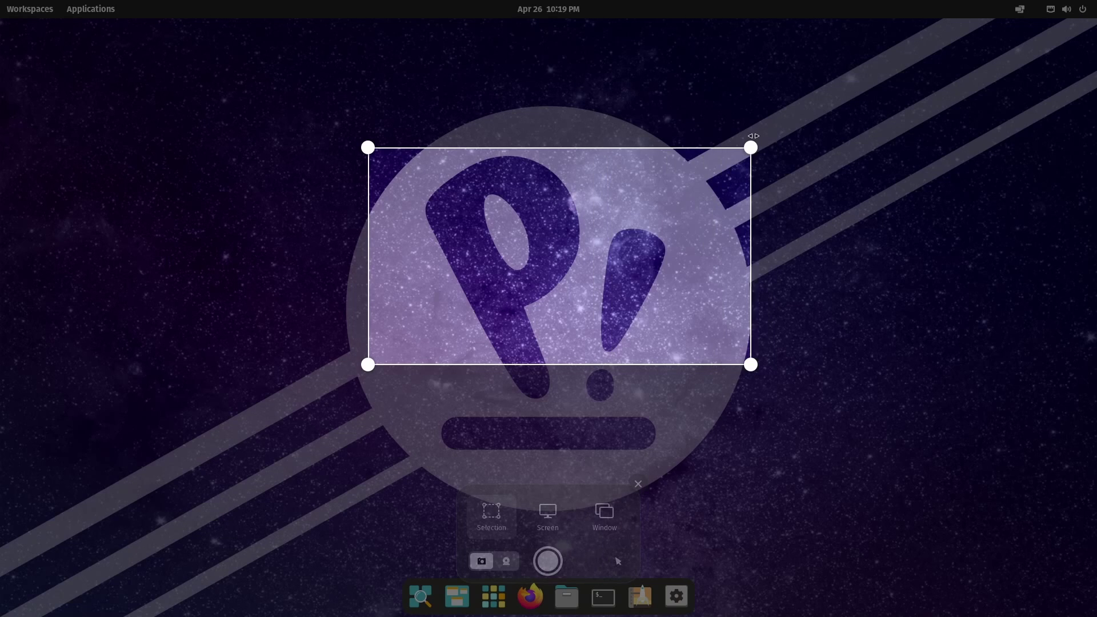
pyautogui.click(549, 514)
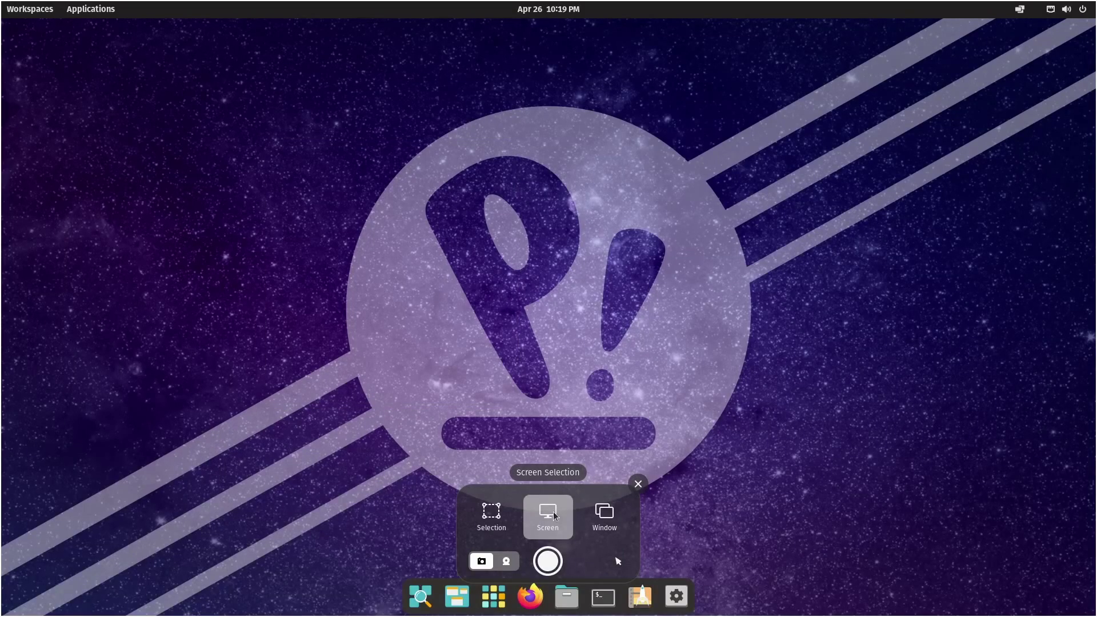
pyautogui.click(608, 513)
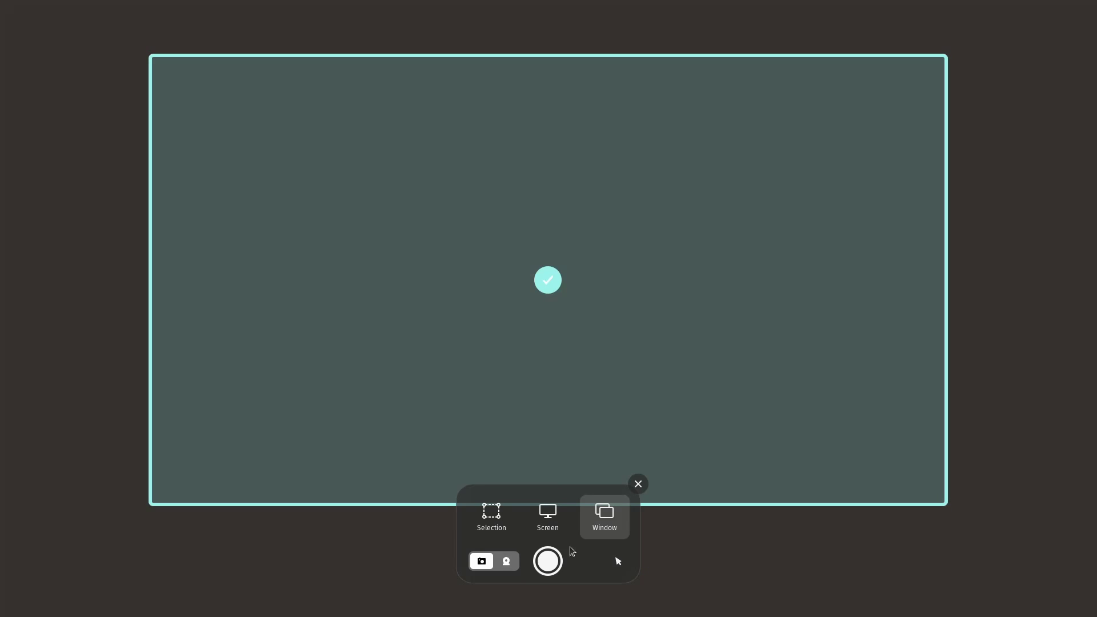
pyautogui.click(506, 561)
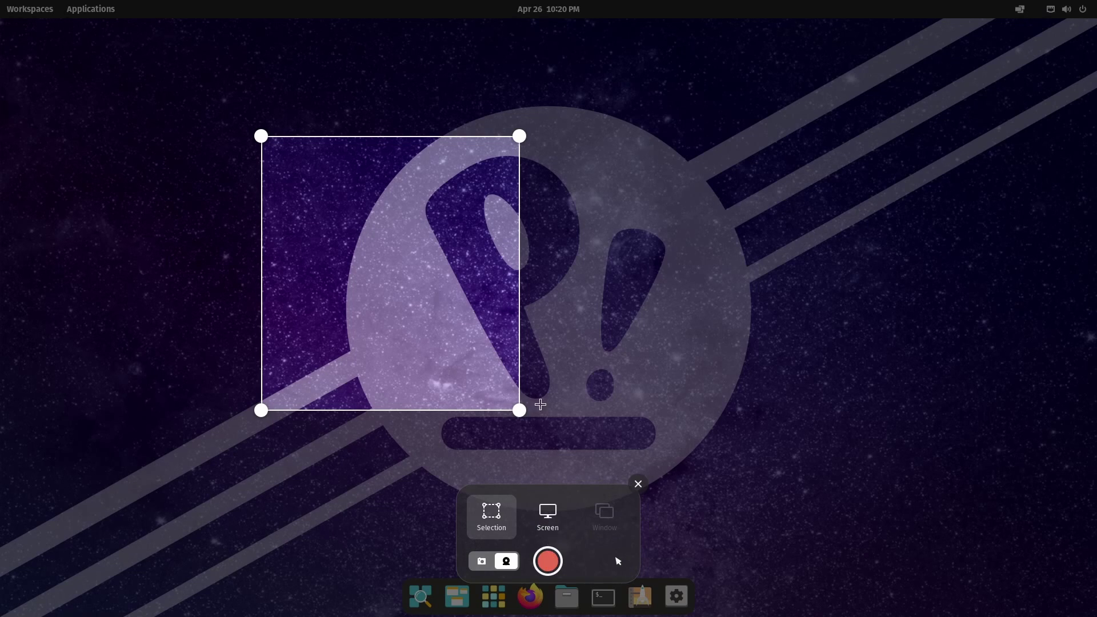
pyautogui.click(482, 561)
# Capture the logo base and dock region, preview the saved image, and close it
pyautogui.moveTo(447, 324); pyautogui.dragTo(595, 525)
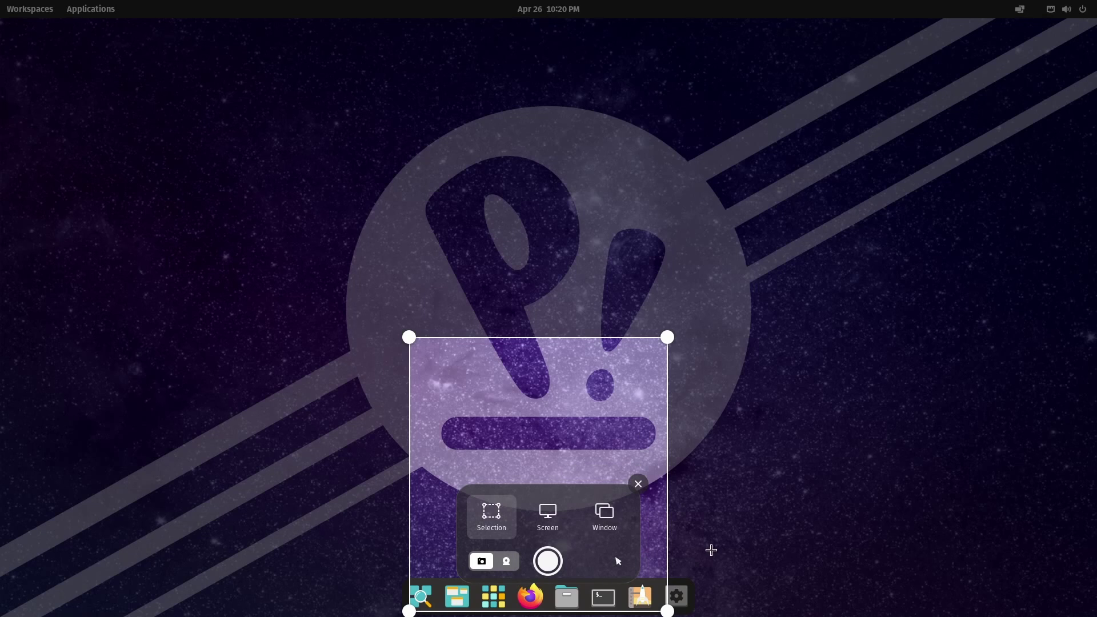
pyautogui.click(549, 560)
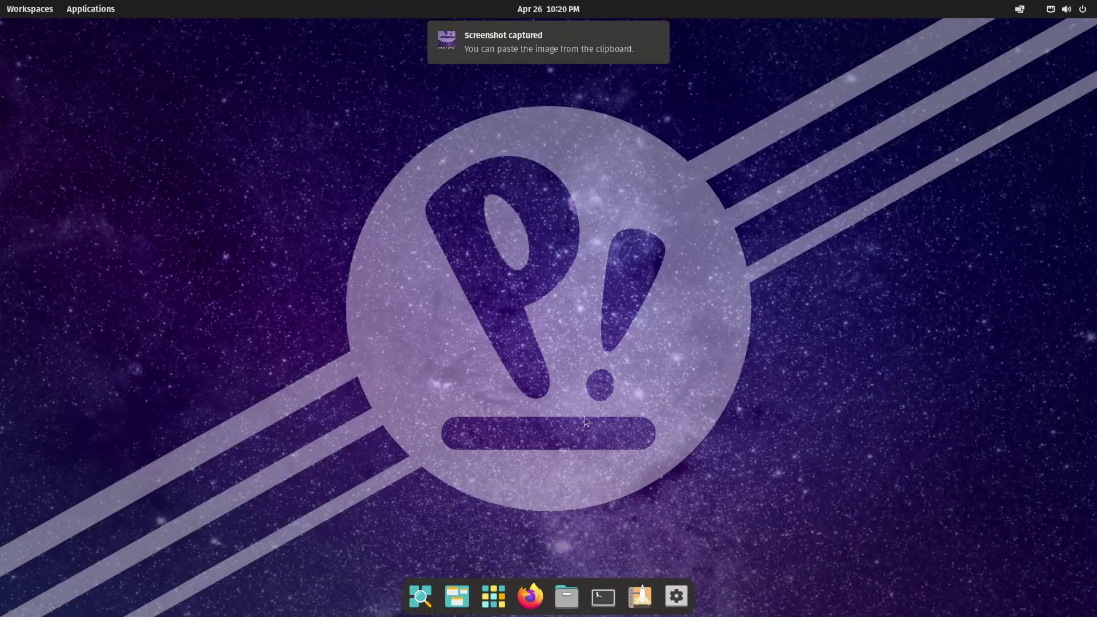
pyautogui.click(535, 45)
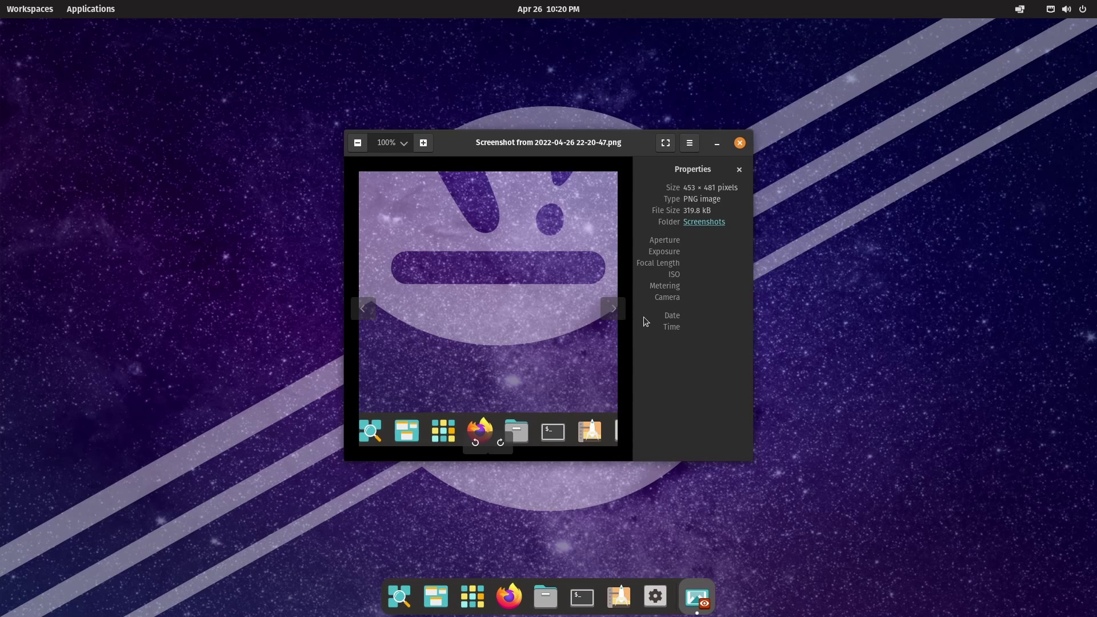
pyautogui.click(738, 143)
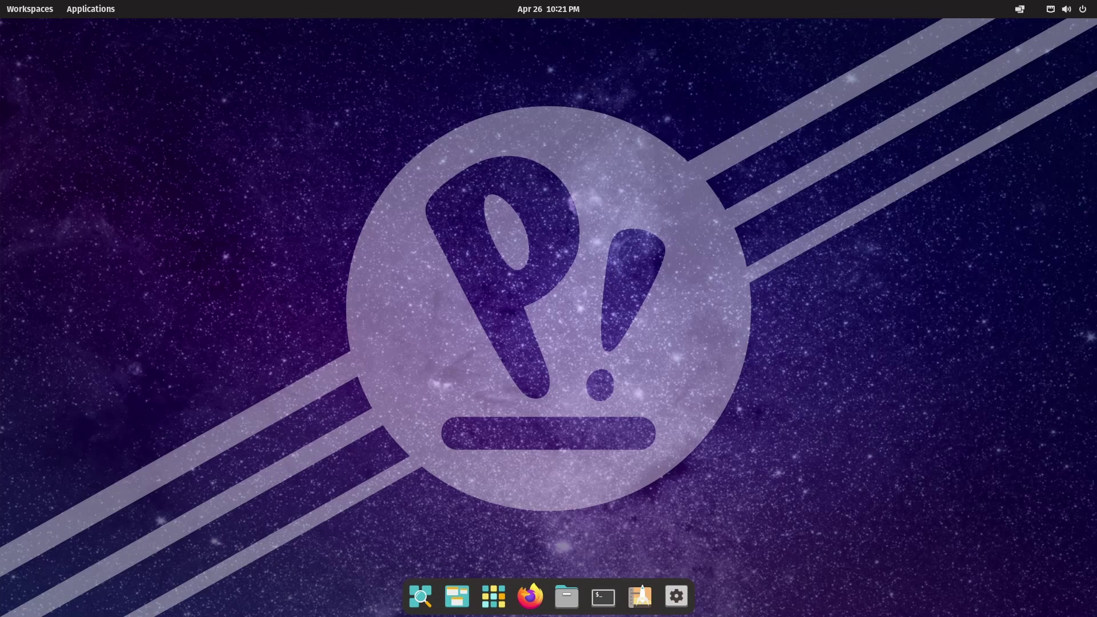
pyautogui.click(640, 596)
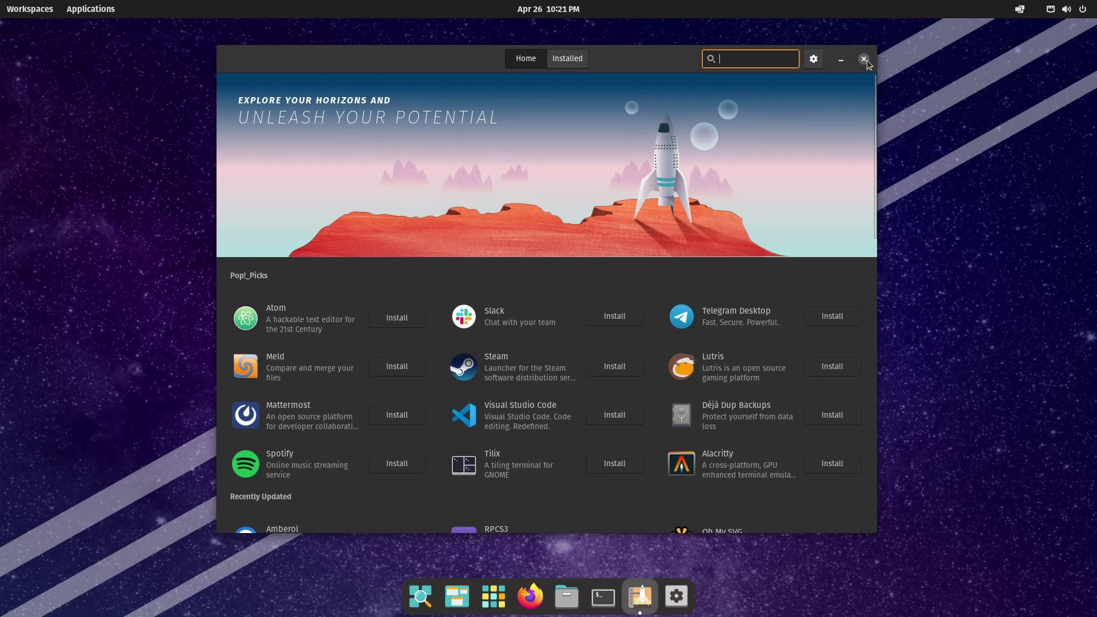
pyautogui.press('super+q')
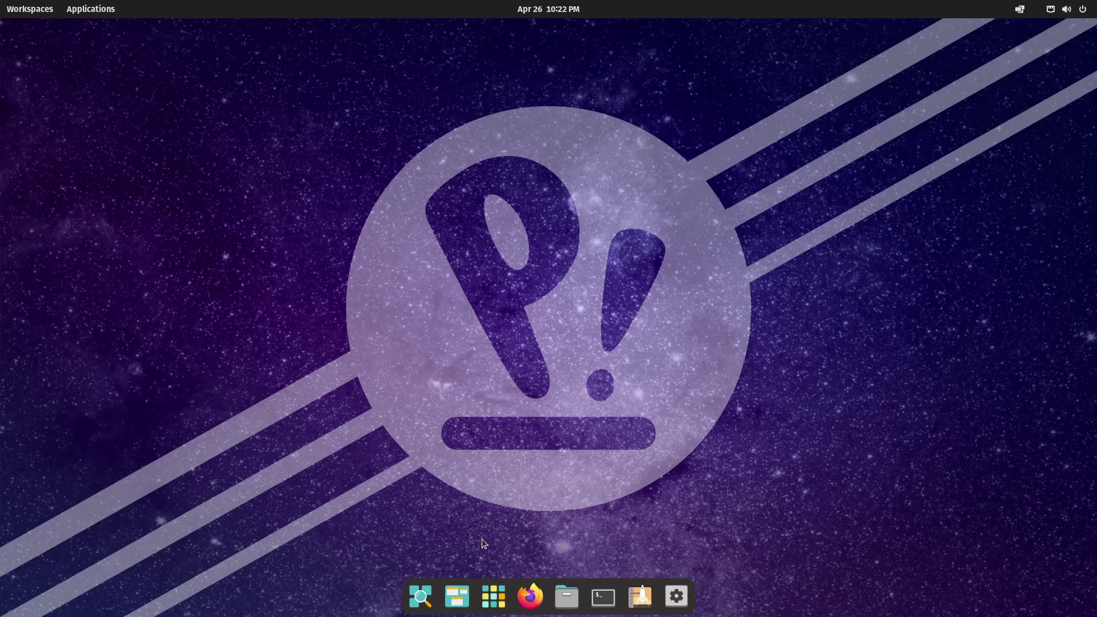
# Show the two-workspace overview from the dock, opening and closing the Applications library along the way
pyautogui.click(422, 596)
pyautogui.click(460, 600)
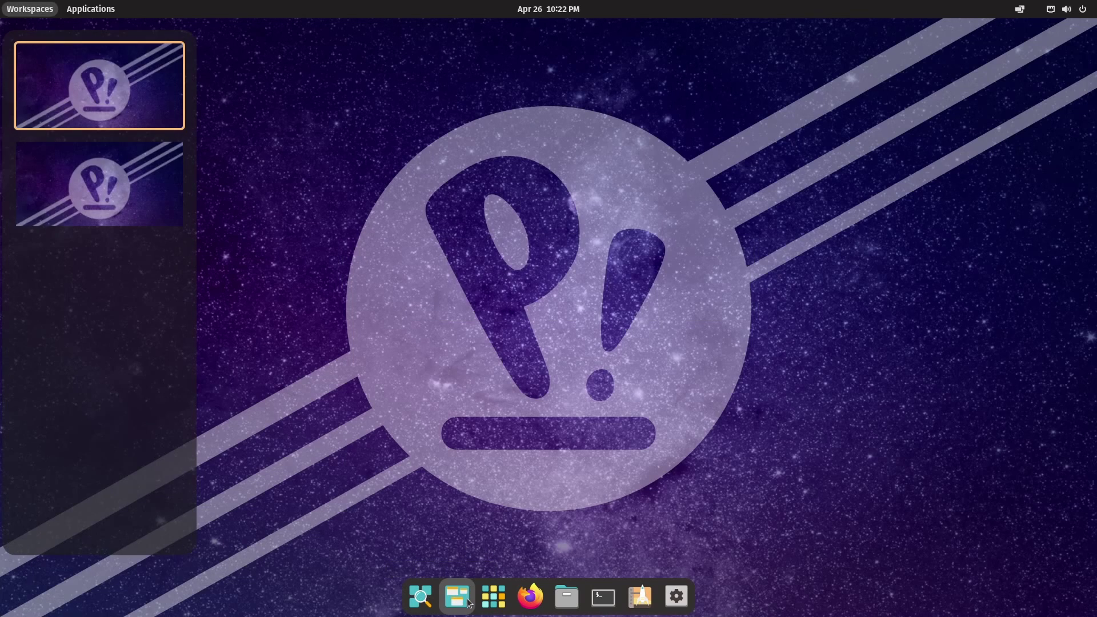
pyautogui.click(492, 599)
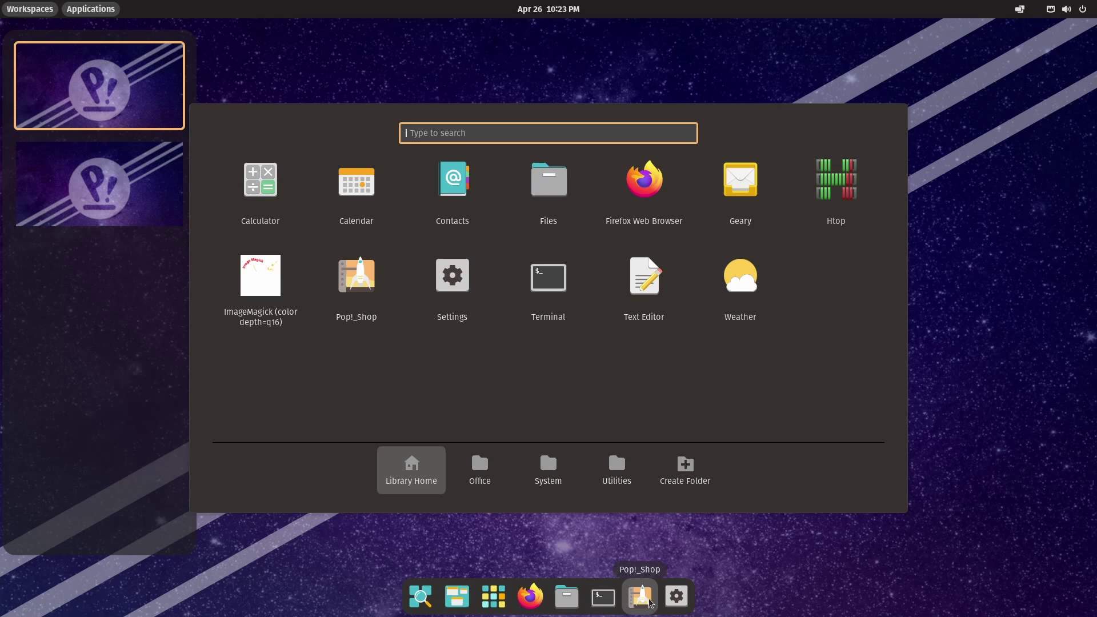
pyautogui.press('Escape')
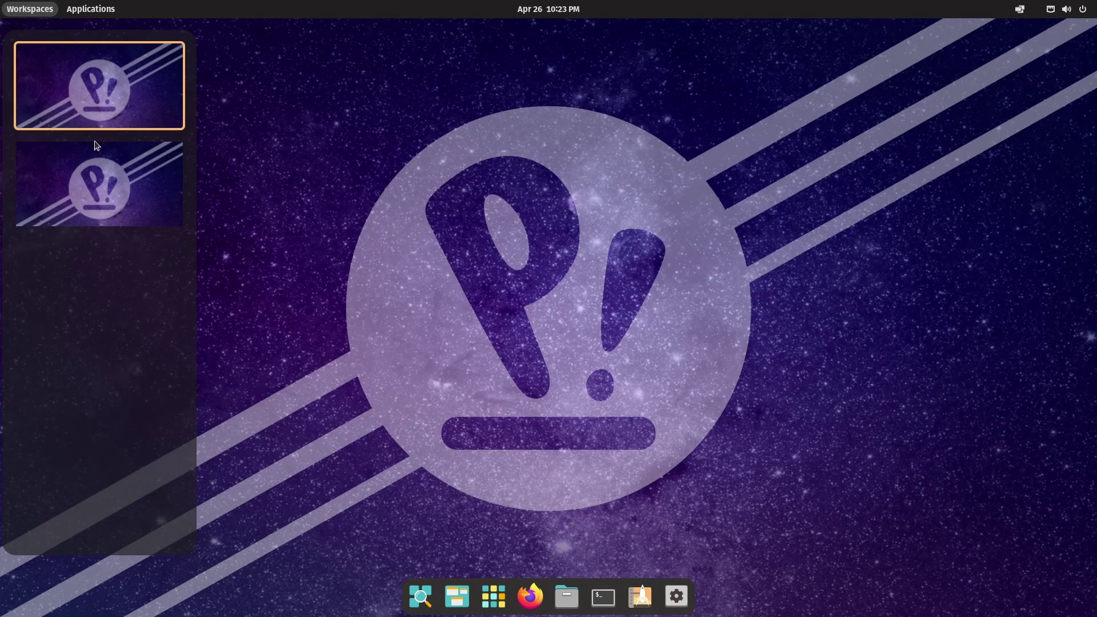
pyautogui.click(90, 9)
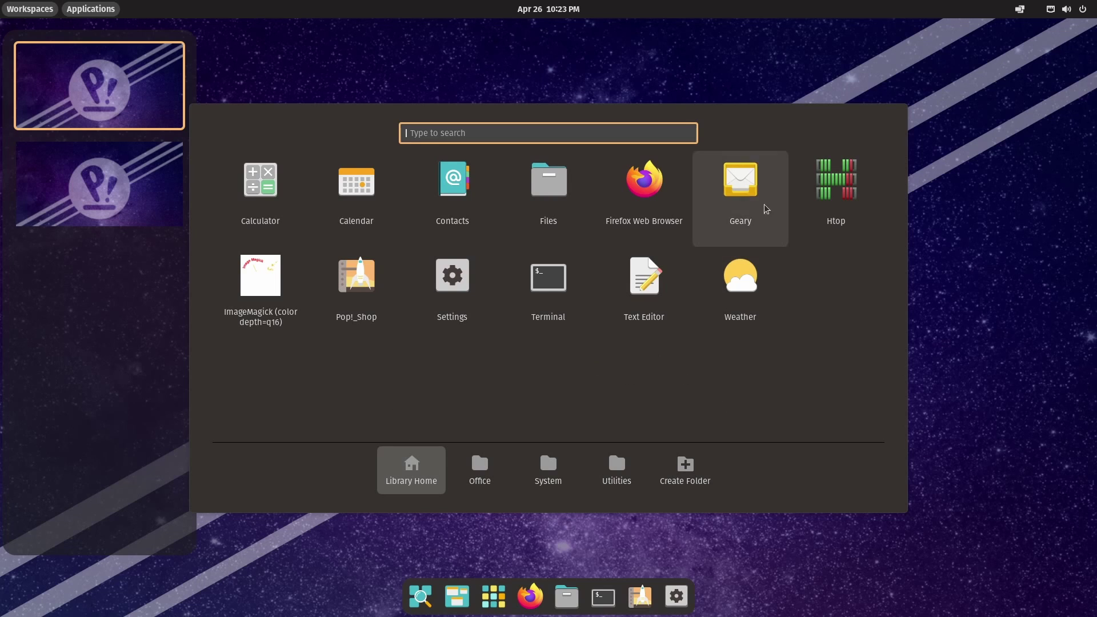
pyautogui.click(399, 46)
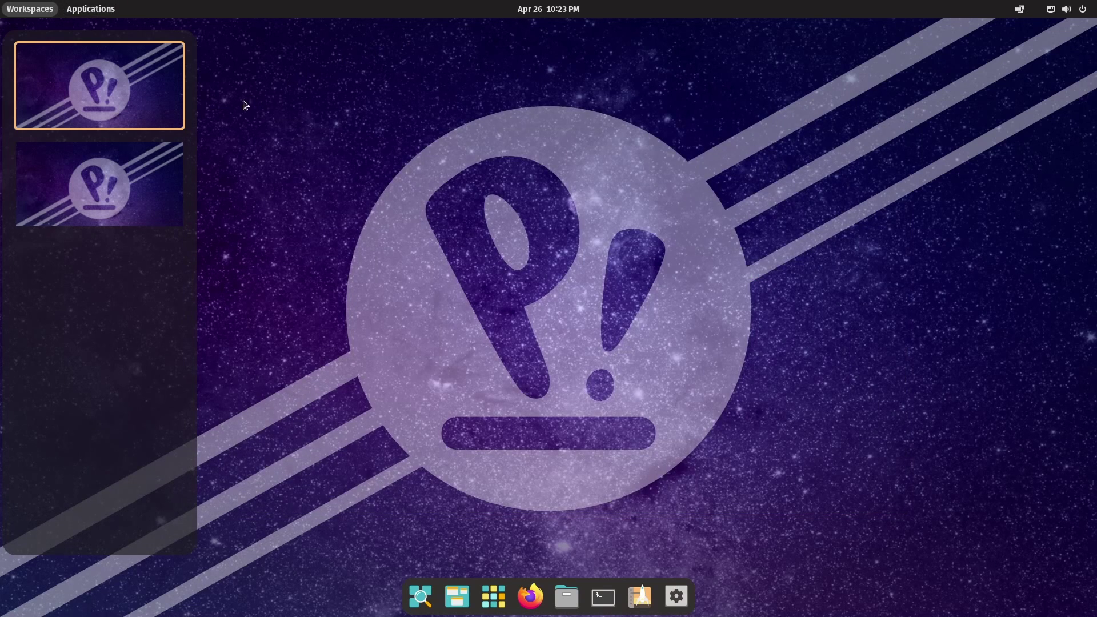
# Hide the workspaces overview and briefly open the clock's calendar and notifications panel
pyautogui.click(615, 40)
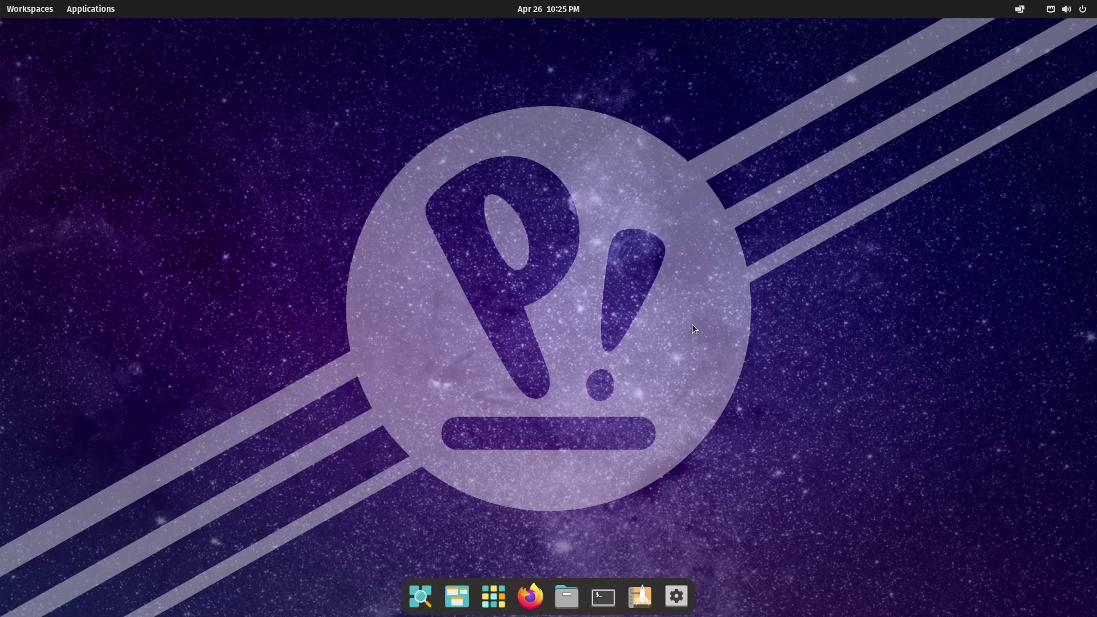
pyautogui.click(572, 16)
pyautogui.click(283, 77)
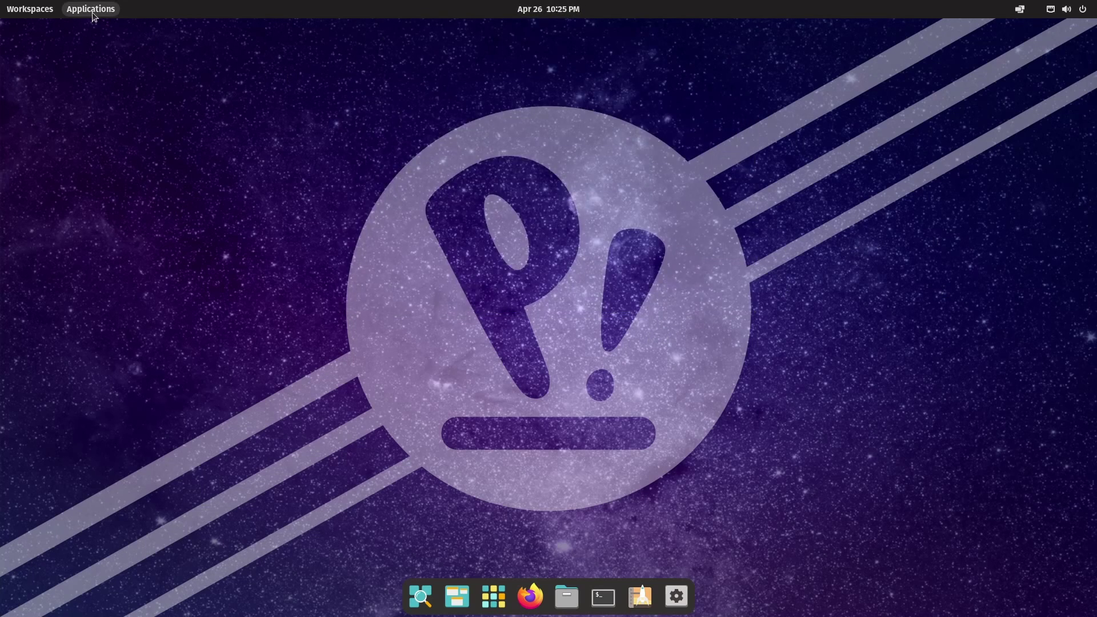
# Toggle the Applications library and Workspaces overview, then open and close the system menu
pyautogui.click(90, 9)
pyautogui.click(26, 11)
pyautogui.click(458, 262)
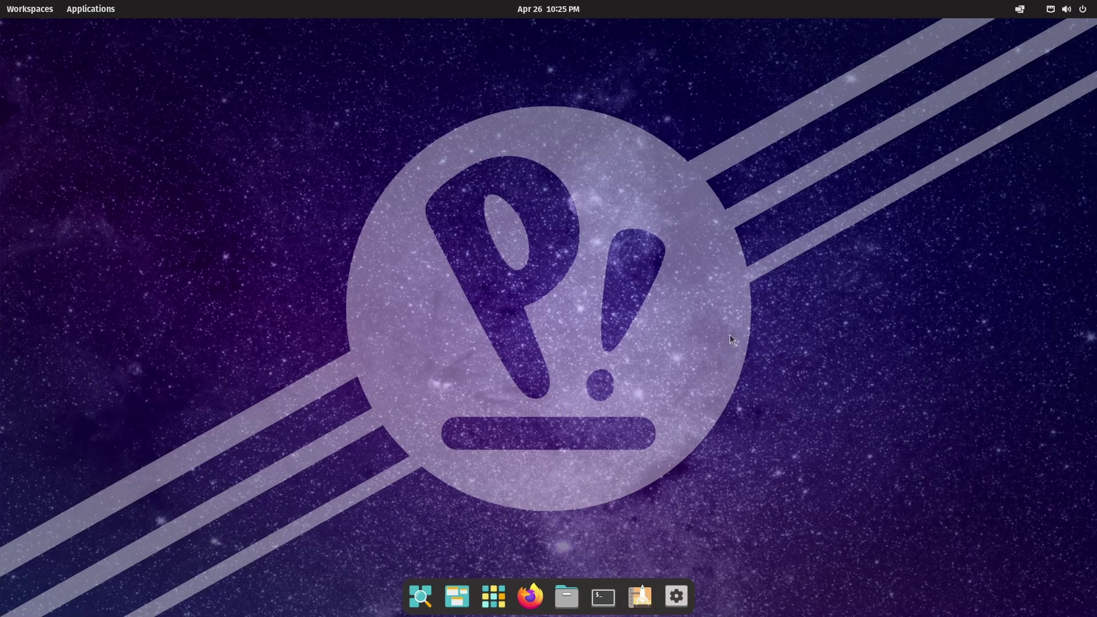
pyautogui.click(1066, 9)
pyautogui.click(1066, 9)
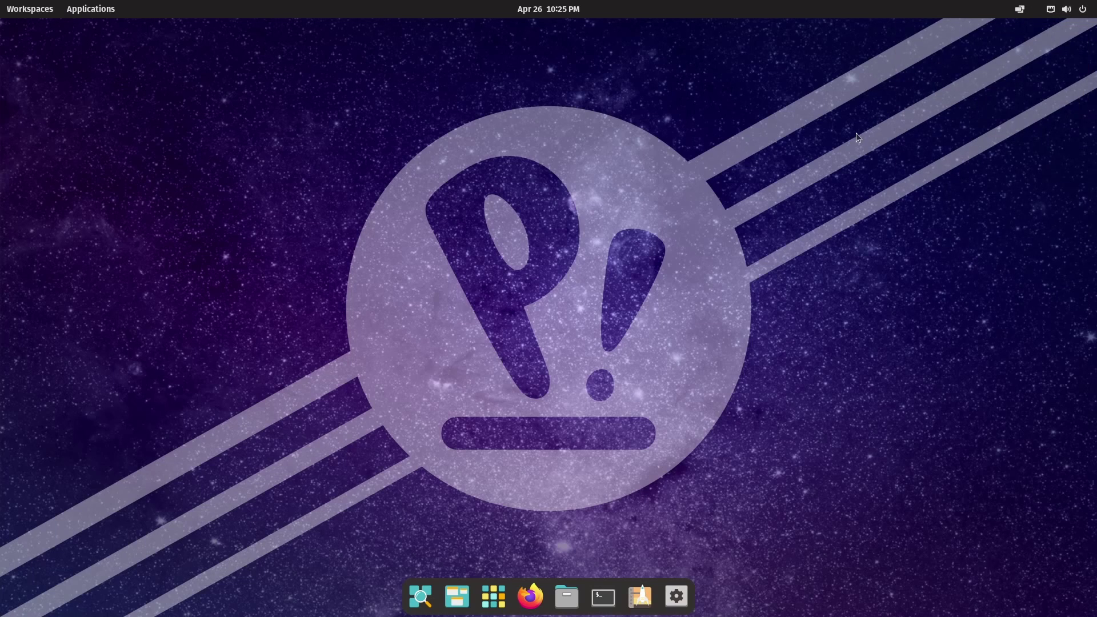